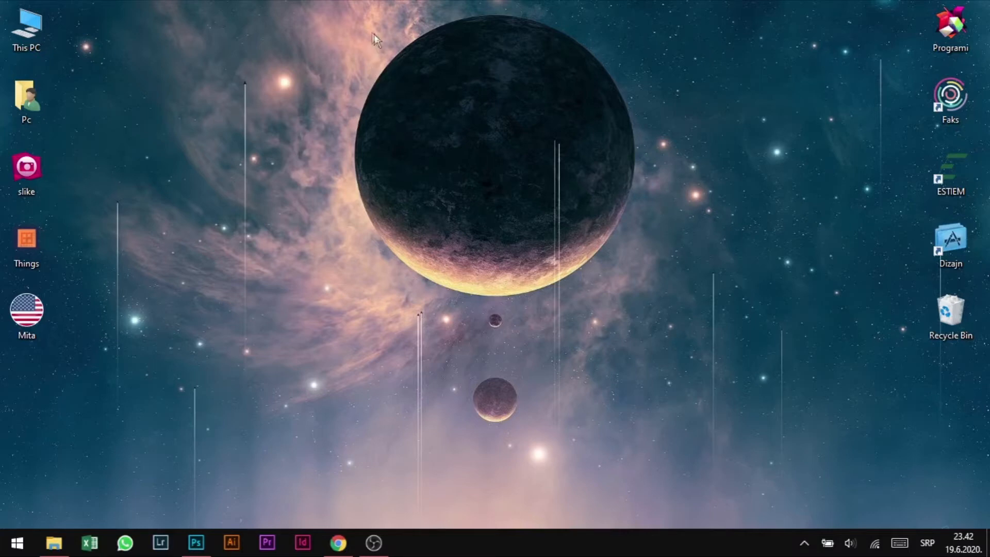
# Step: Switch to Photoshop and start a new document named "simple animation"
pyautogui.moveTo(369, 30); pyautogui.dragTo(608, 187)
pyautogui.click(196, 543)
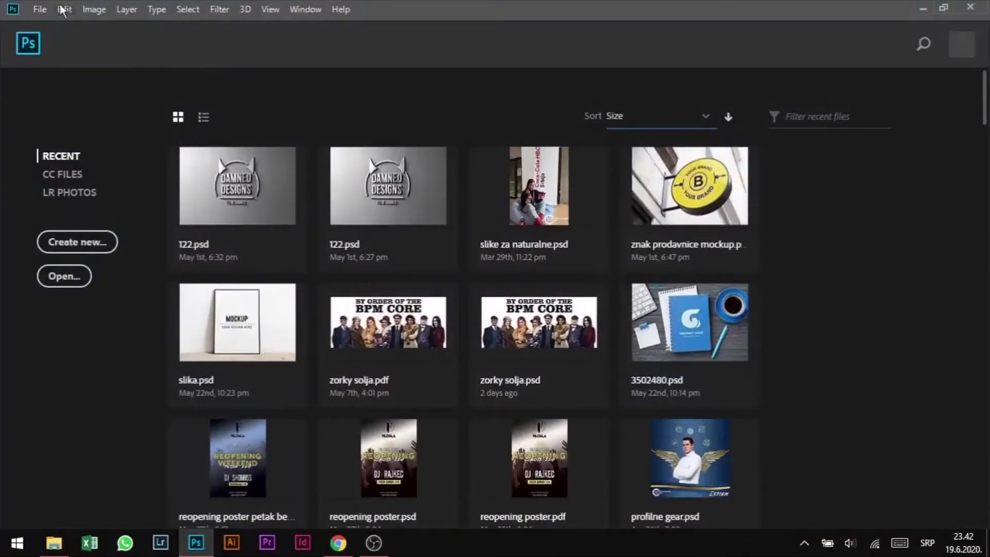
pyautogui.click(40, 9)
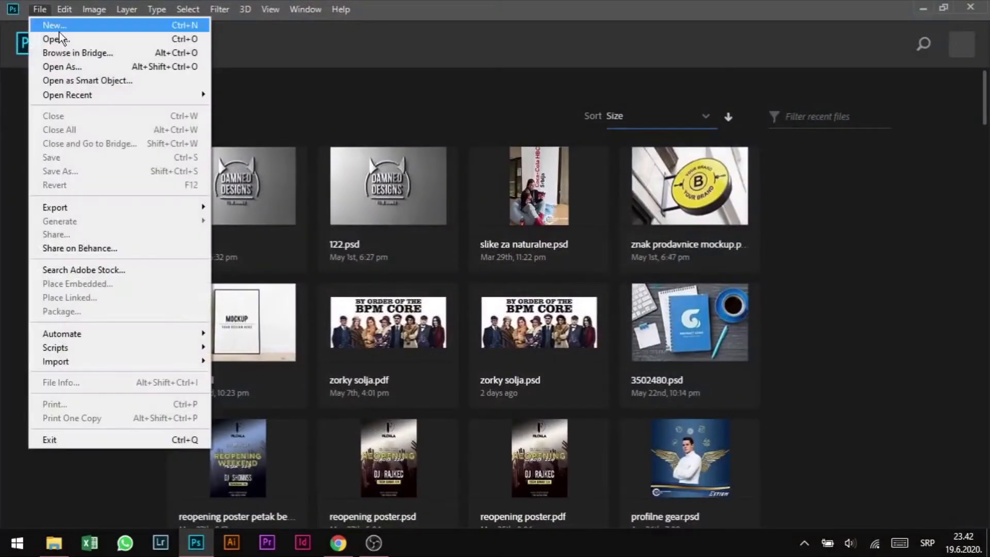
pyautogui.click(59, 30)
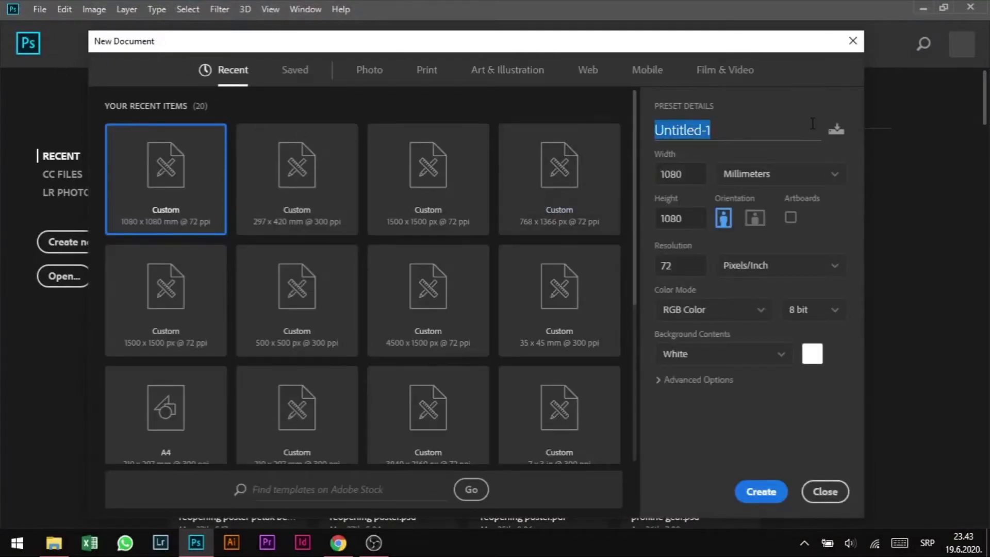
pyautogui.write('simple')
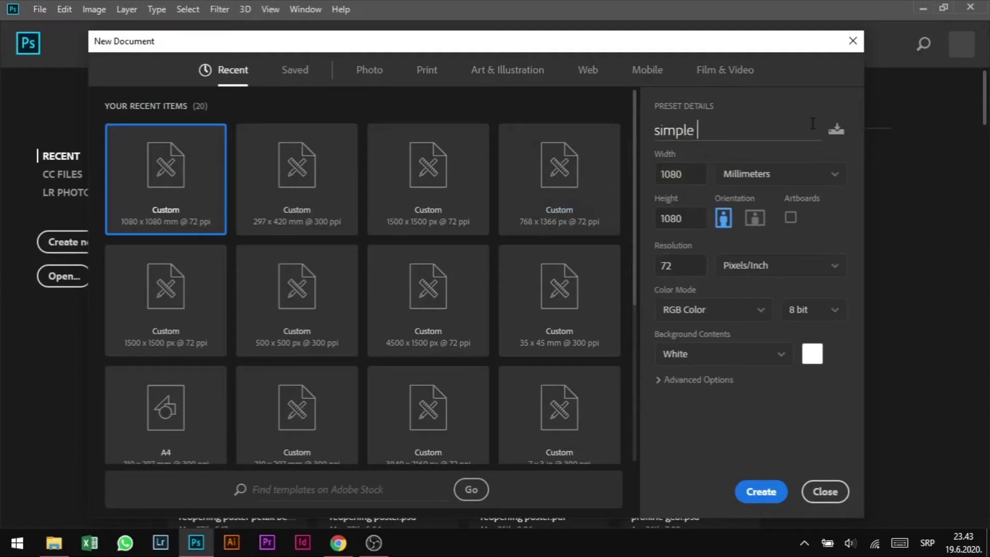
pyautogui.write(' animation')
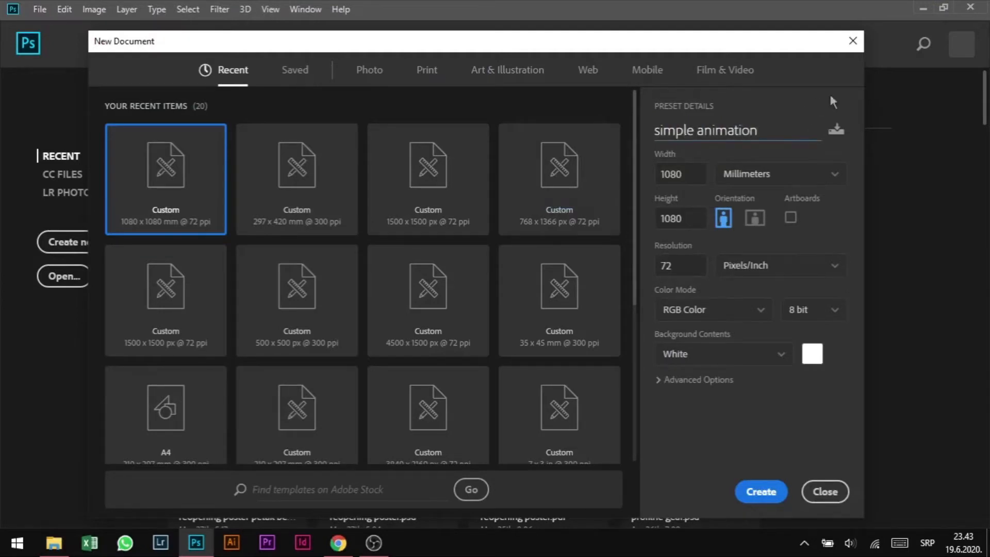
# Step: Create the document at 1080 by 1080 pixels and unlock its background layer
pyautogui.click(699, 172)
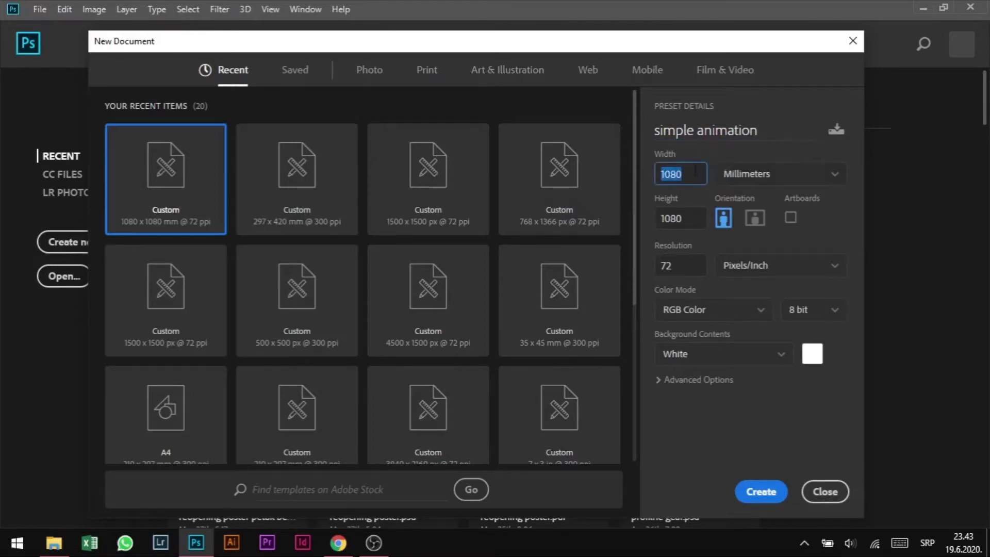
pyautogui.click(697, 217)
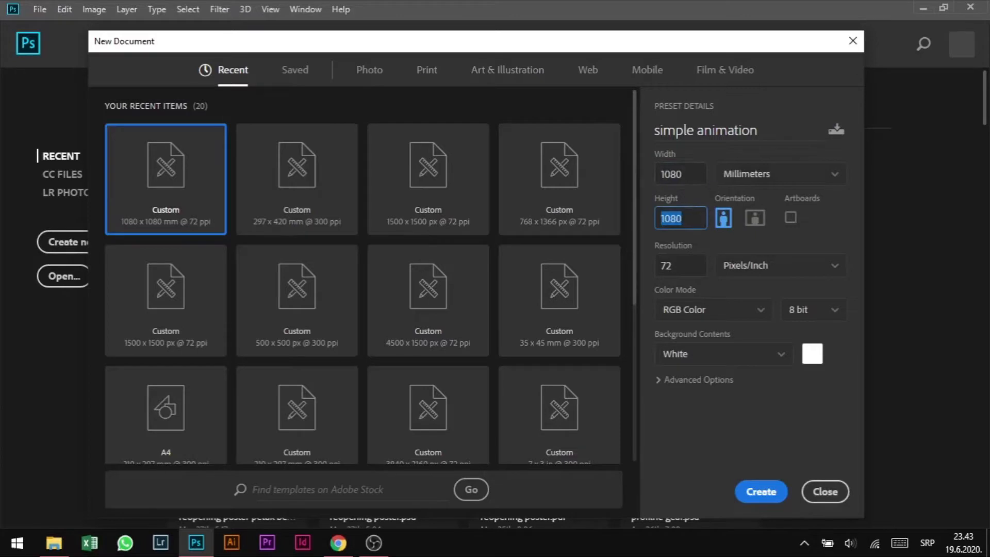
pyautogui.click(758, 181)
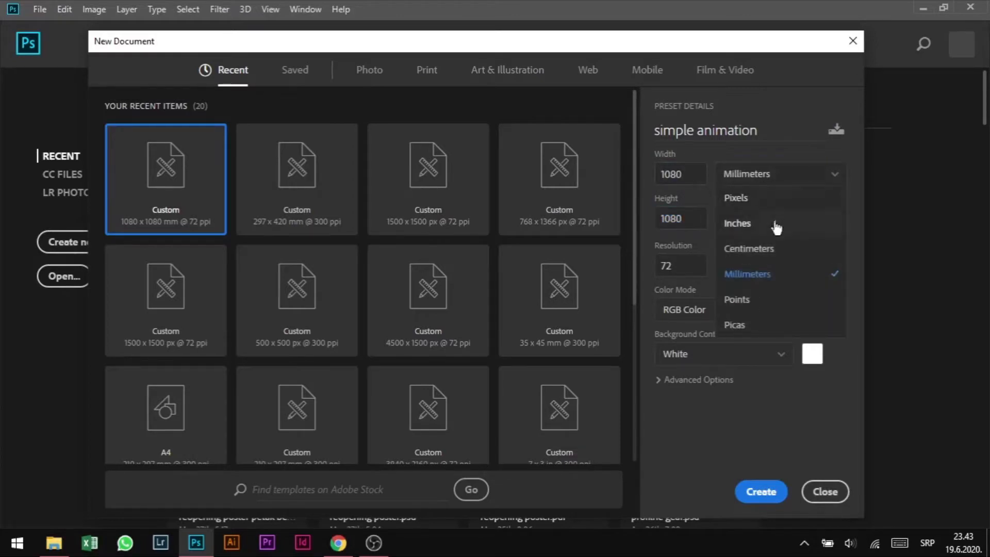
pyautogui.click(762, 196)
pyautogui.hotkey('shift', 'Tab')
pyautogui.write('1')
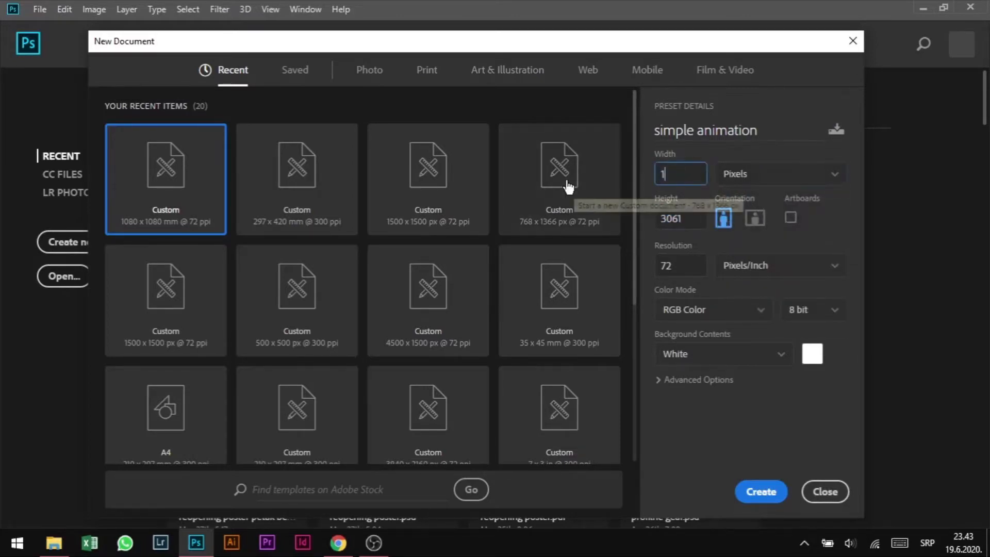
pyautogui.write('800')
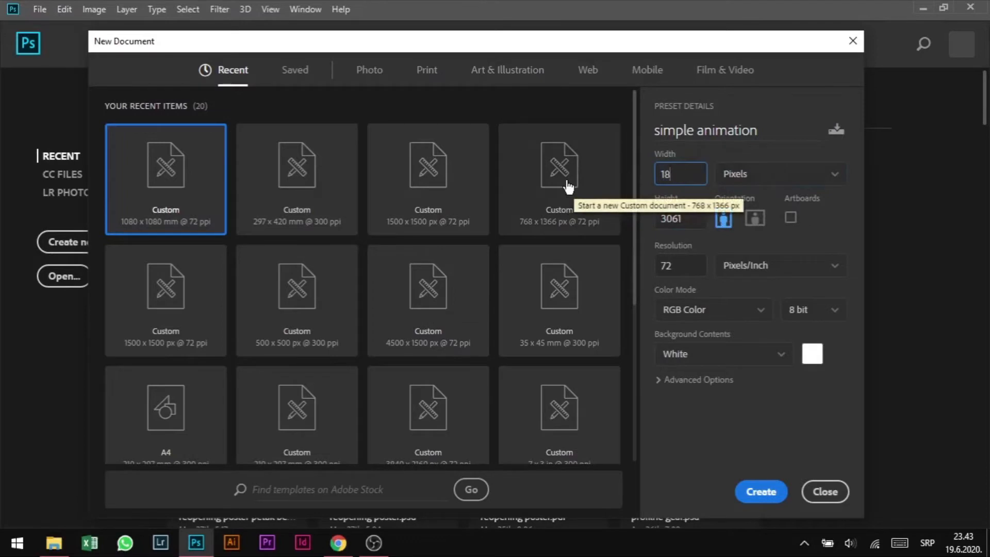
pyautogui.press('Tab')
pyautogui.write('1')
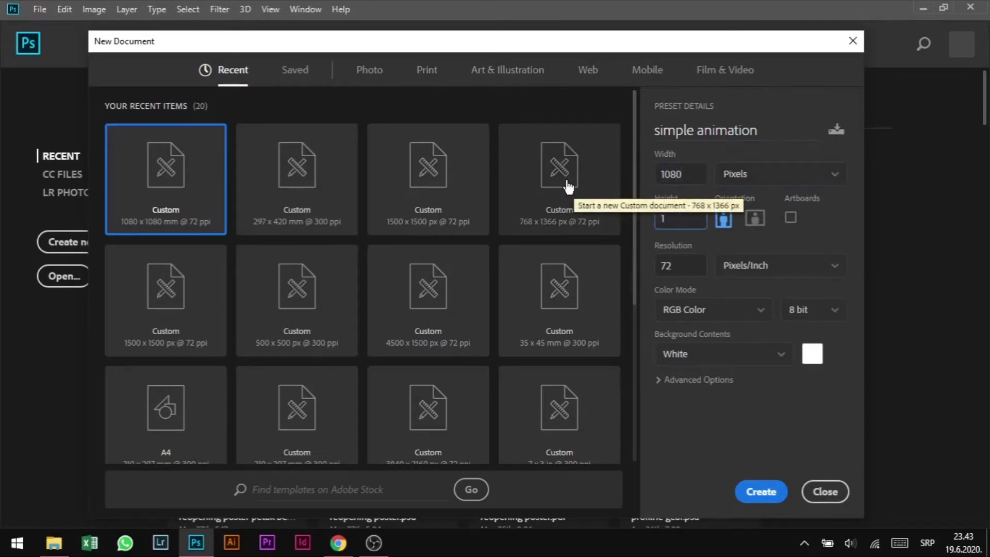
pyautogui.press('BackSpace')
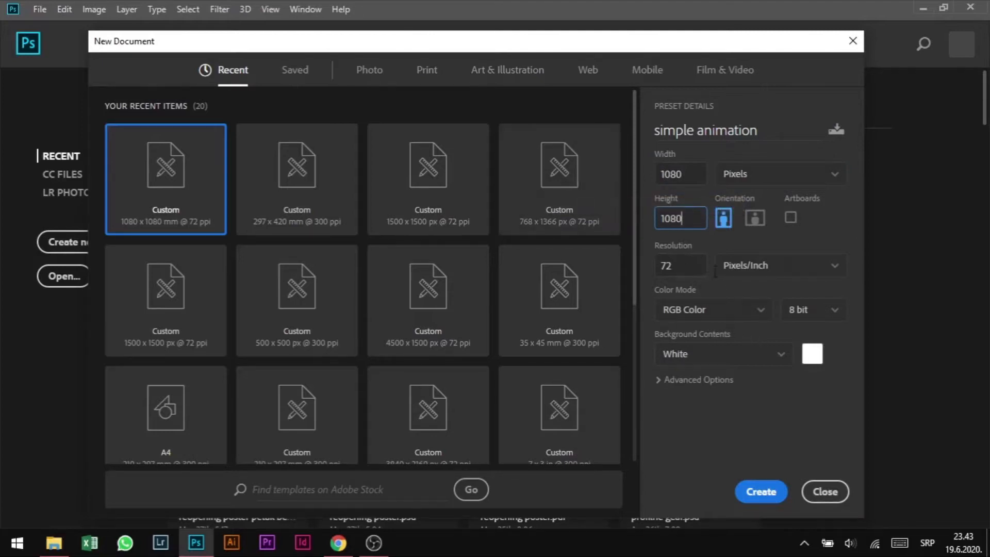
pyautogui.press('Return')
pyautogui.click(760, 493)
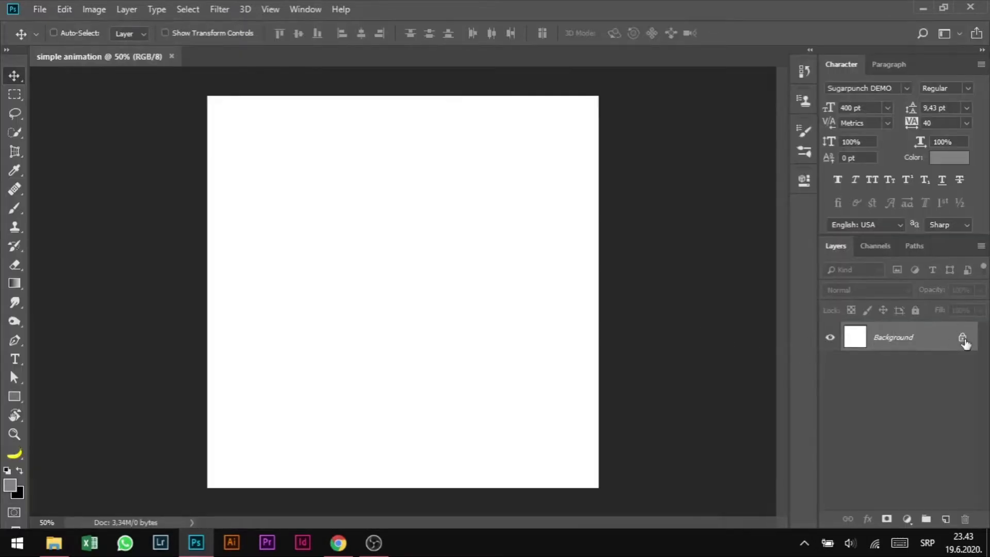
pyautogui.click(962, 338)
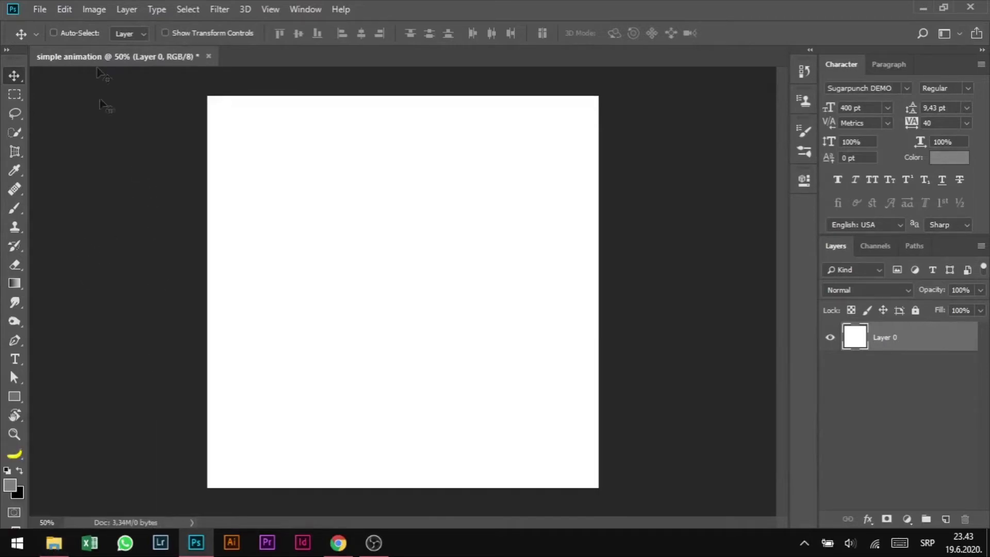
# Step: Open the logo image ESTIEM_tamno_zelena_vektor.png from the logo folder inside ESTIEM
pyautogui.click(40, 9)
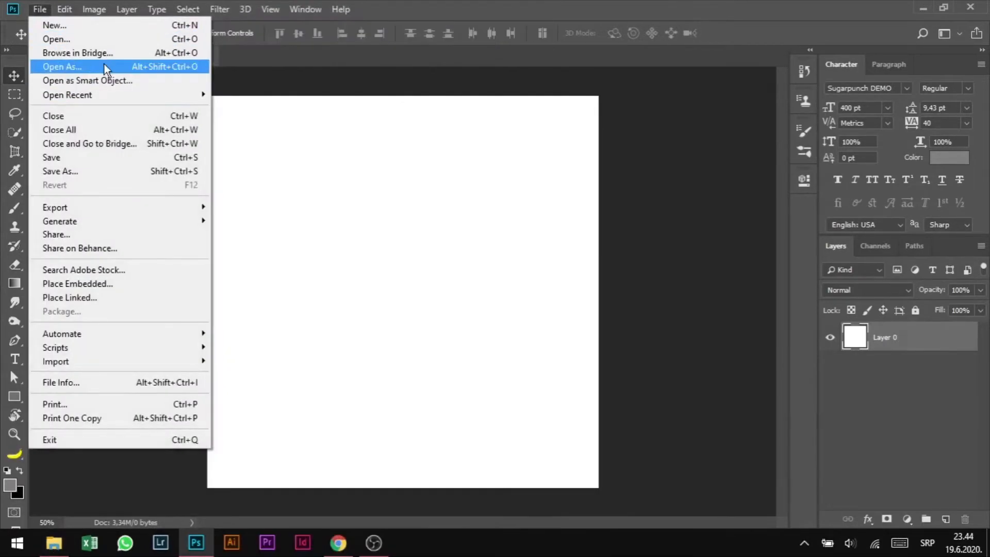
pyautogui.click(110, 40)
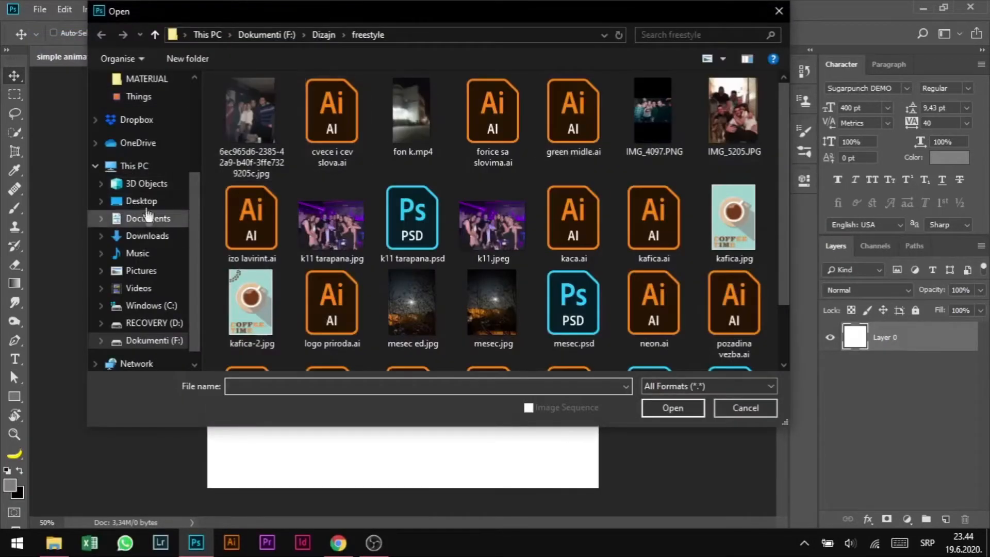
pyautogui.scroll(3, 146, 213)
pyautogui.click(158, 214)
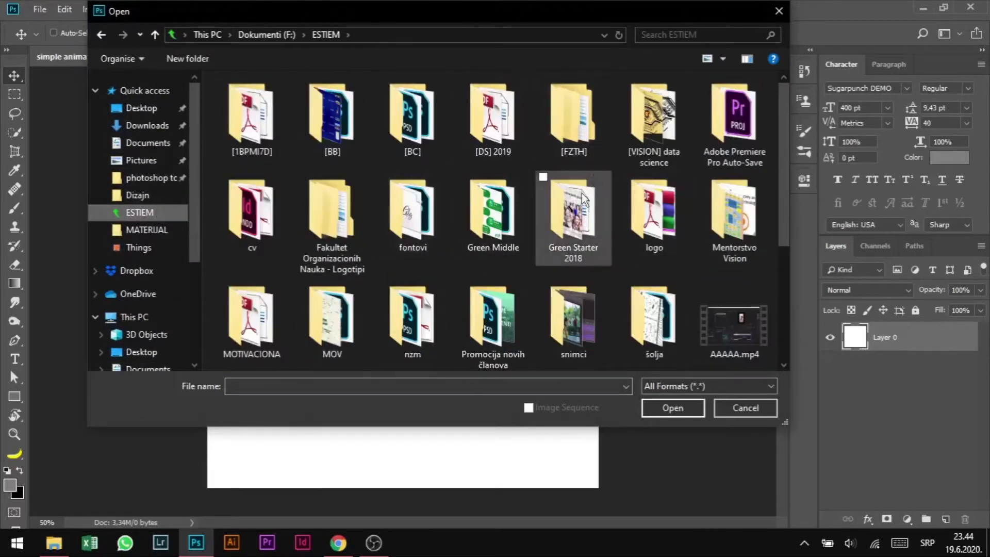
pyautogui.doubleClick(652, 216)
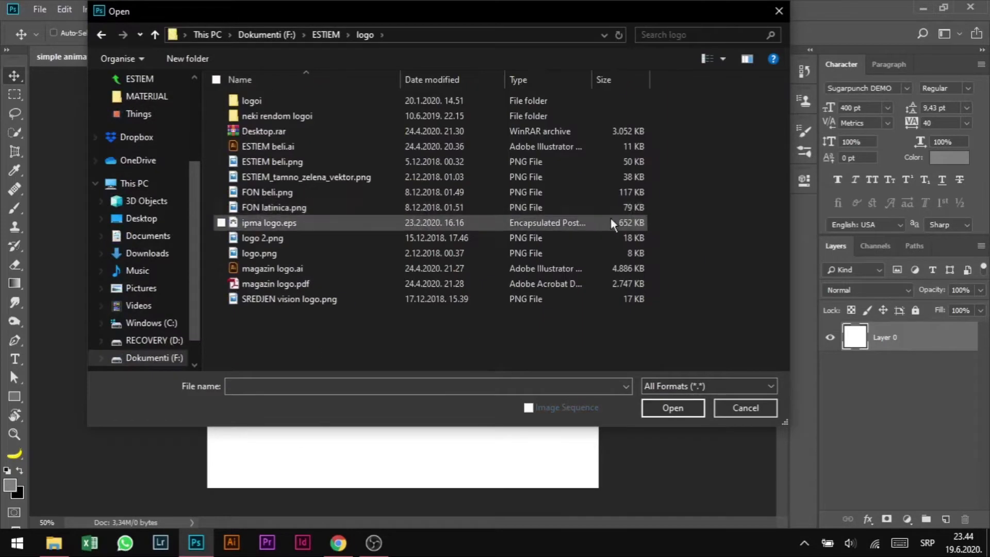
pyautogui.click(308, 179)
pyautogui.moveTo(309, 177); pyautogui.dragTo(347, 183)
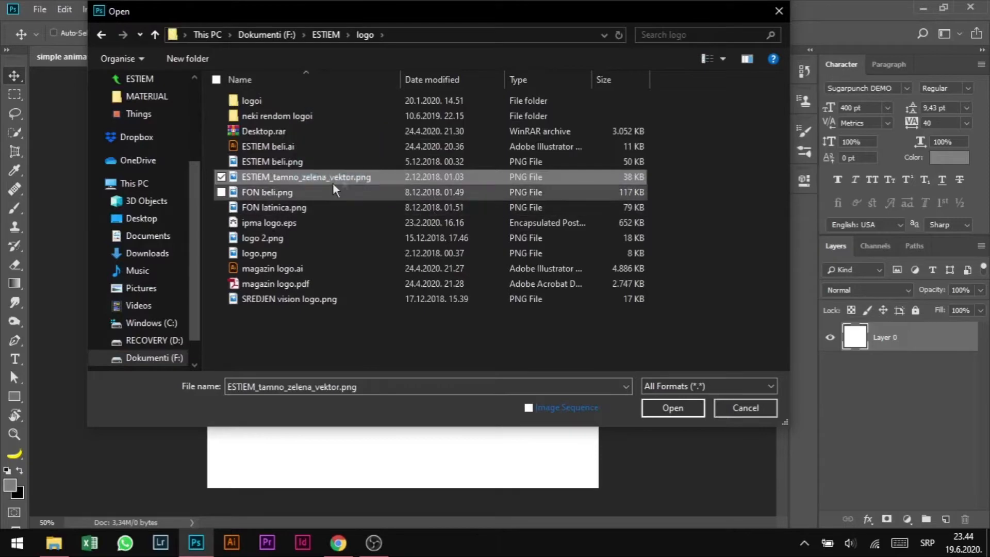
pyautogui.click(670, 409)
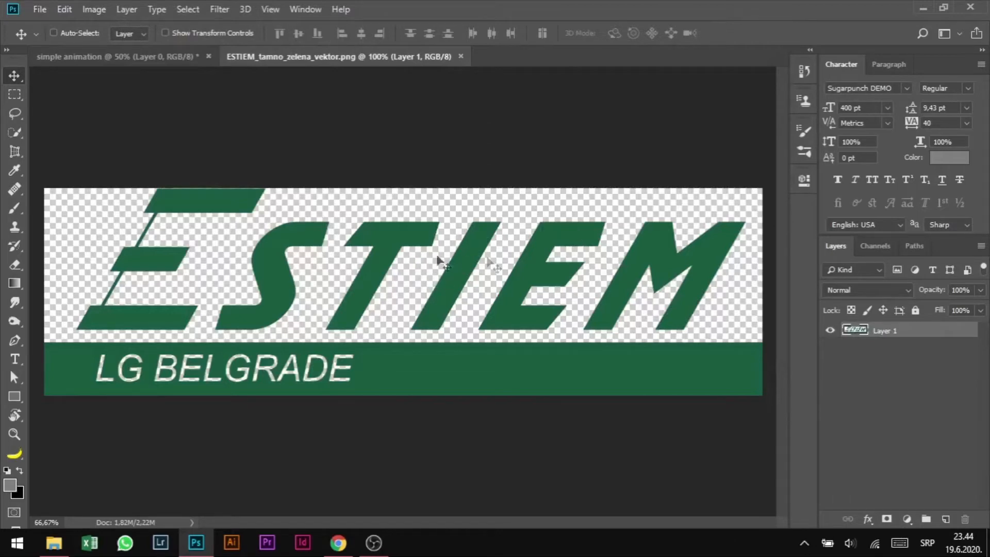
# Step: Bring the ESTIEM logo into the simple animation document and scale it down to fit near the middle of the canvas
pyautogui.moveTo(369, 251)
pyautogui.mouseDown()
pyautogui.moveTo(320, 215)
pyautogui.moveTo(179, 57)
pyautogui.moveTo(221, 84)
pyautogui.moveTo(364, 260)
pyautogui.mouseUp()
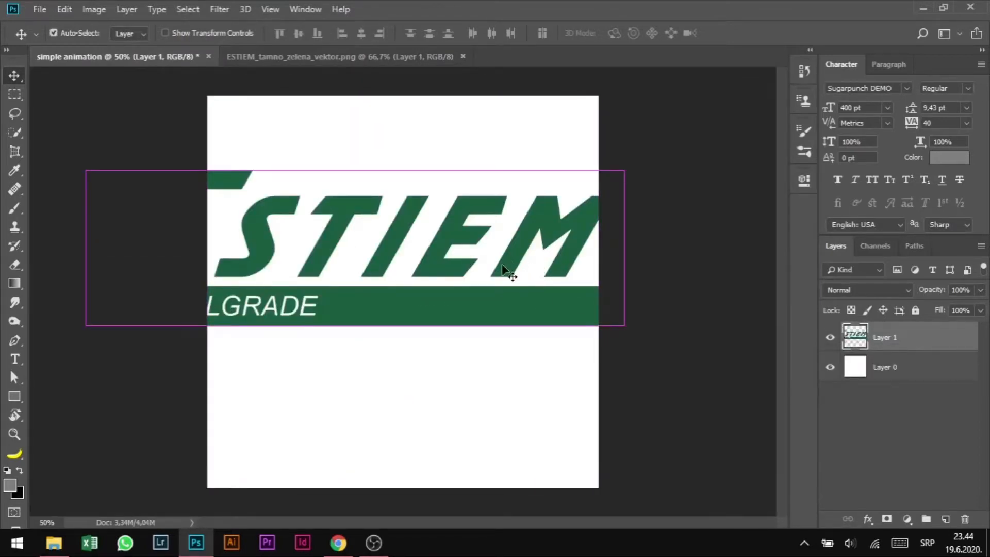
pyautogui.hotkey('ctrl', 't')
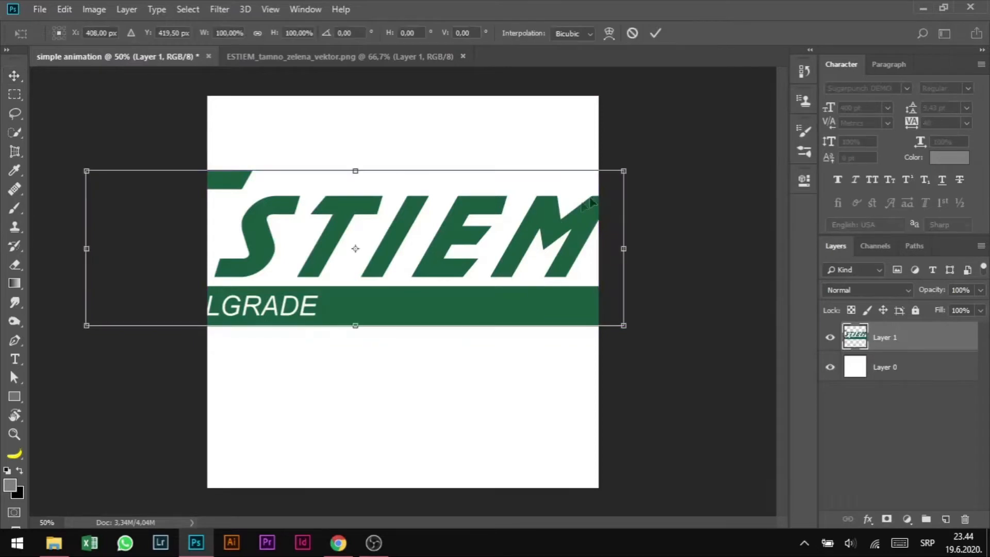
pyautogui.moveTo(624, 171); pyautogui.dragTo(485, 251)
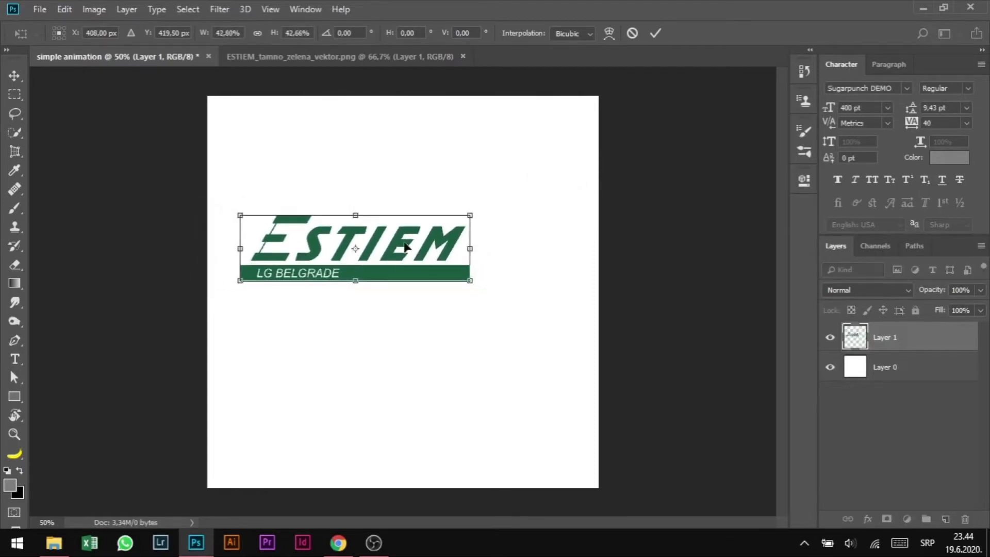
pyautogui.moveTo(471, 215); pyautogui.dragTo(449, 222)
pyautogui.moveTo(392, 253); pyautogui.dragTo(444, 277)
pyautogui.press('Return')
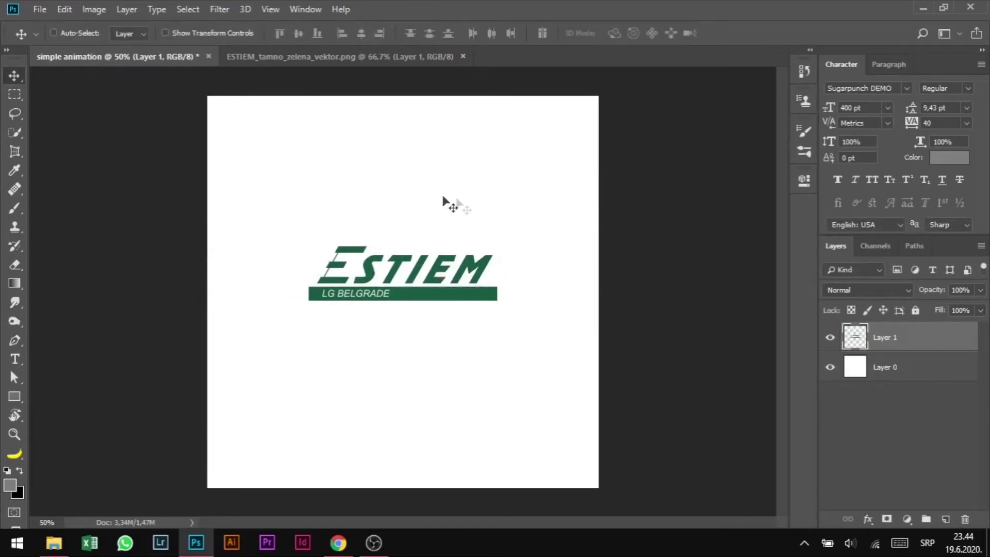
# Step: Center the logo layer on the canvas by aligning it to a selection of the whole canvas, and deselect
pyautogui.press('ctrl')
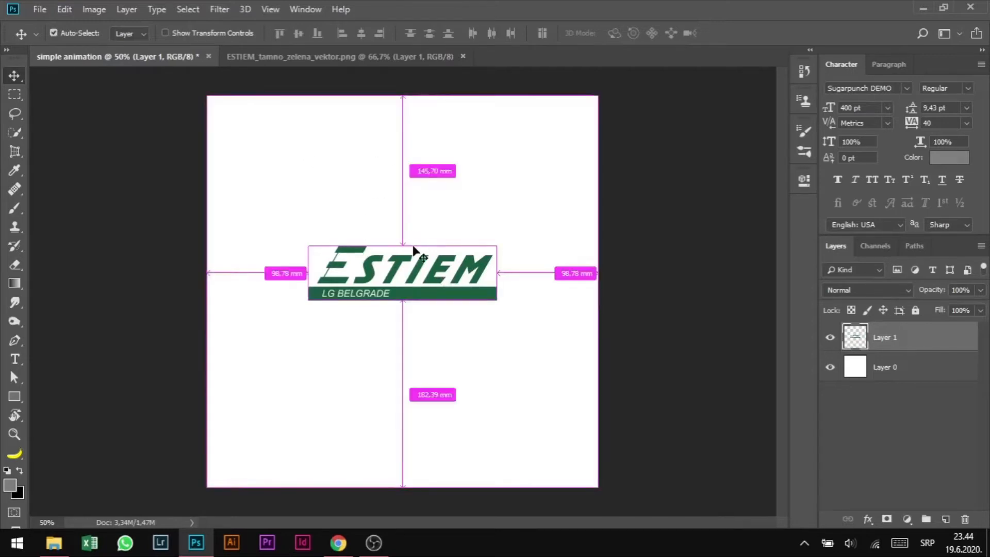
pyautogui.hotkey('ctrl', 'a')
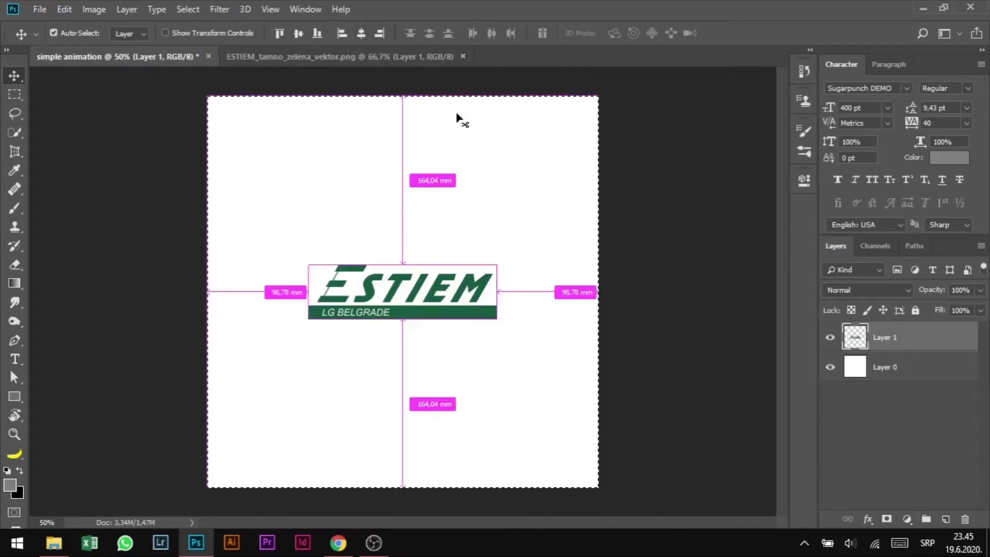
pyautogui.click(15, 114)
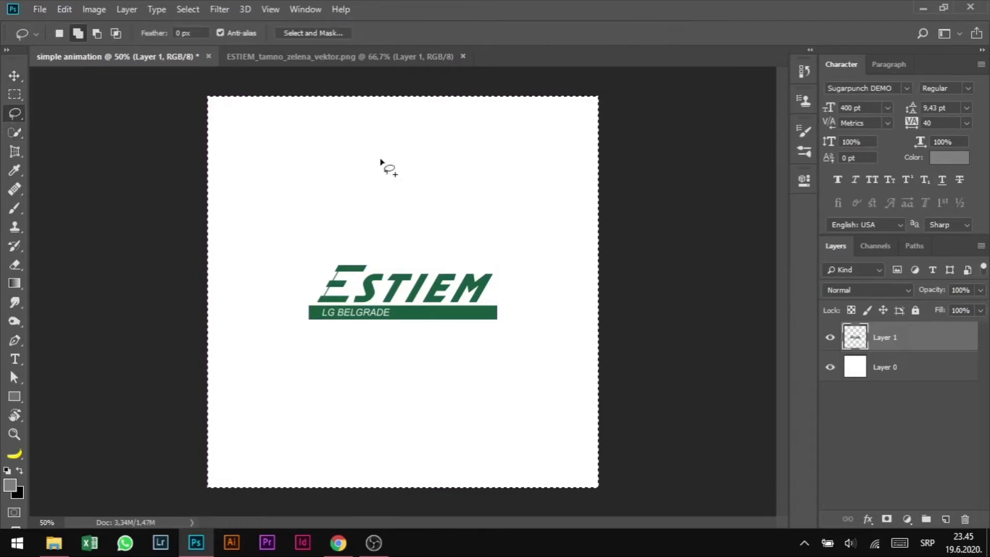
pyautogui.rightClick(383, 162)
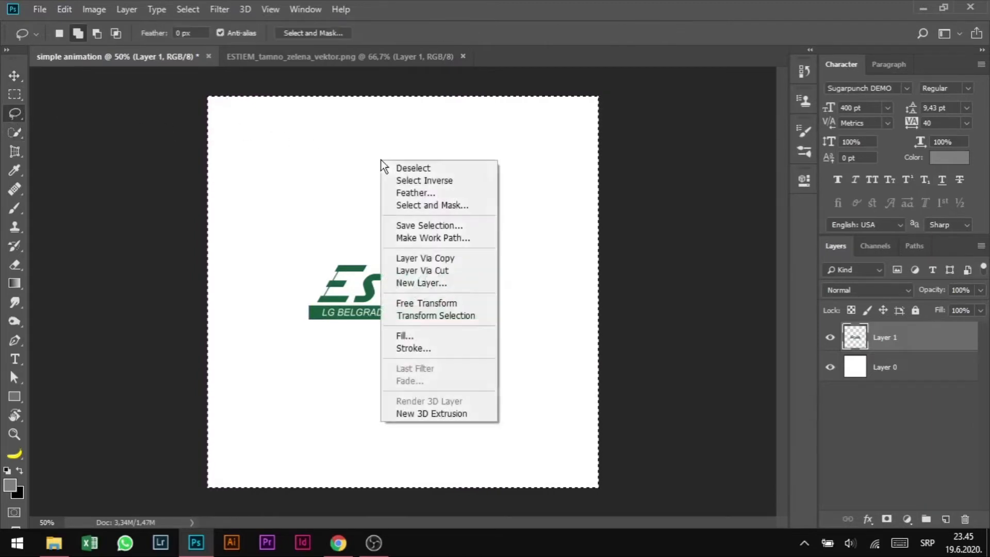
pyautogui.click(412, 168)
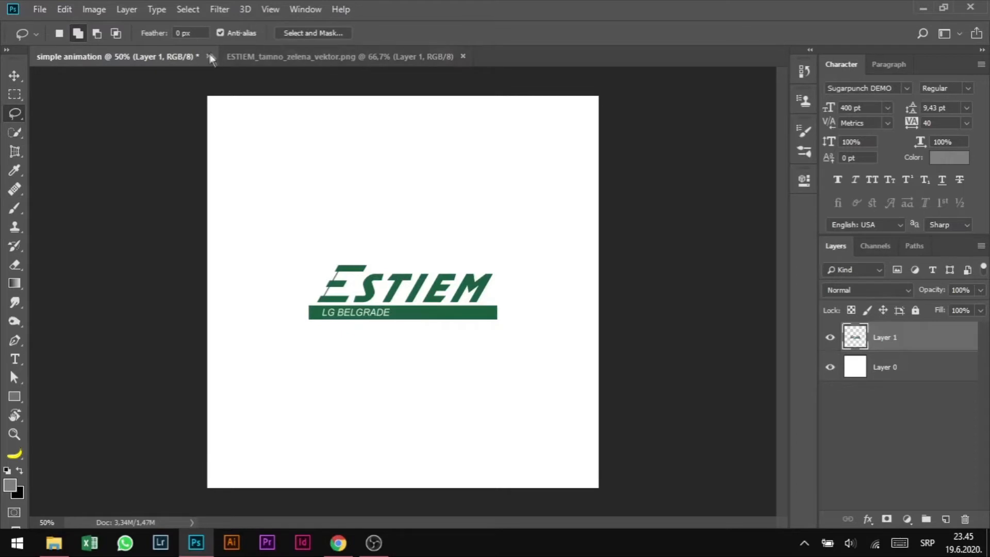
# Step: Show the Timeline, create a video timeline for the two layers and enlarge the timeline area slightly
pyautogui.click(301, 9)
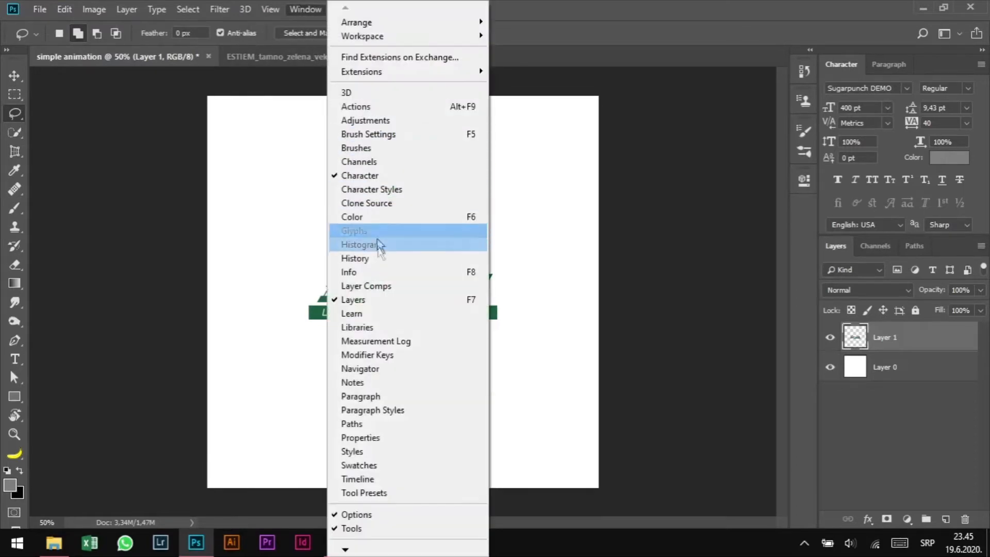
pyautogui.click(389, 485)
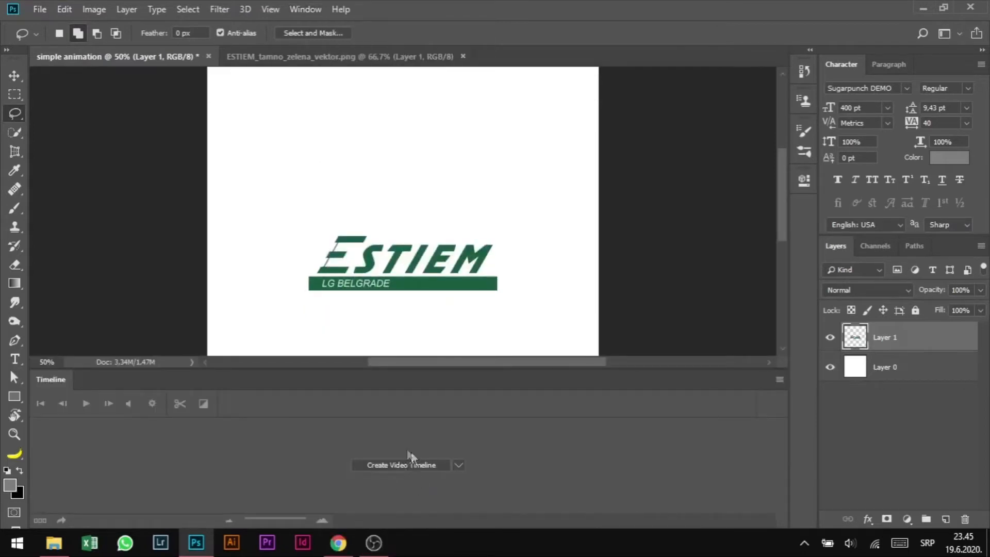
pyautogui.click(458, 466)
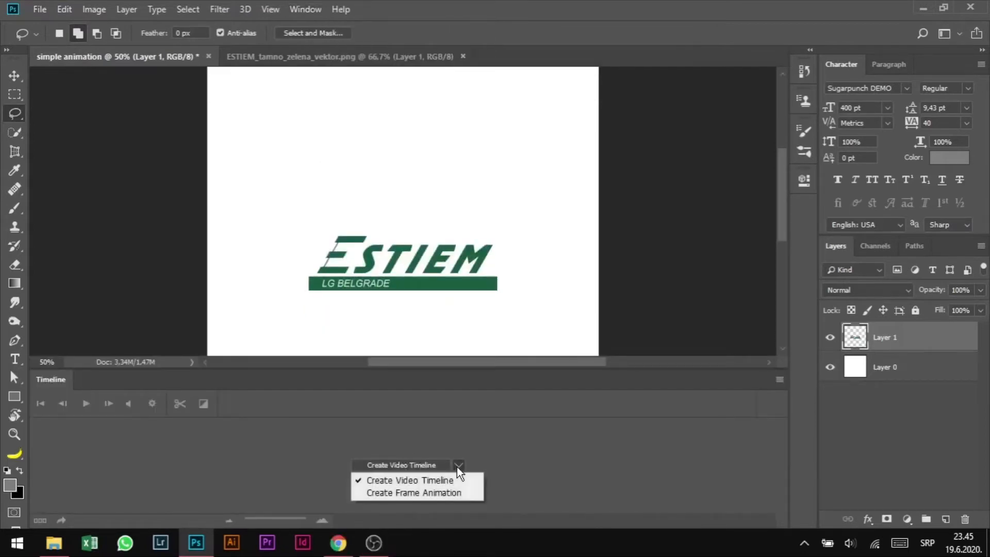
pyautogui.click(430, 485)
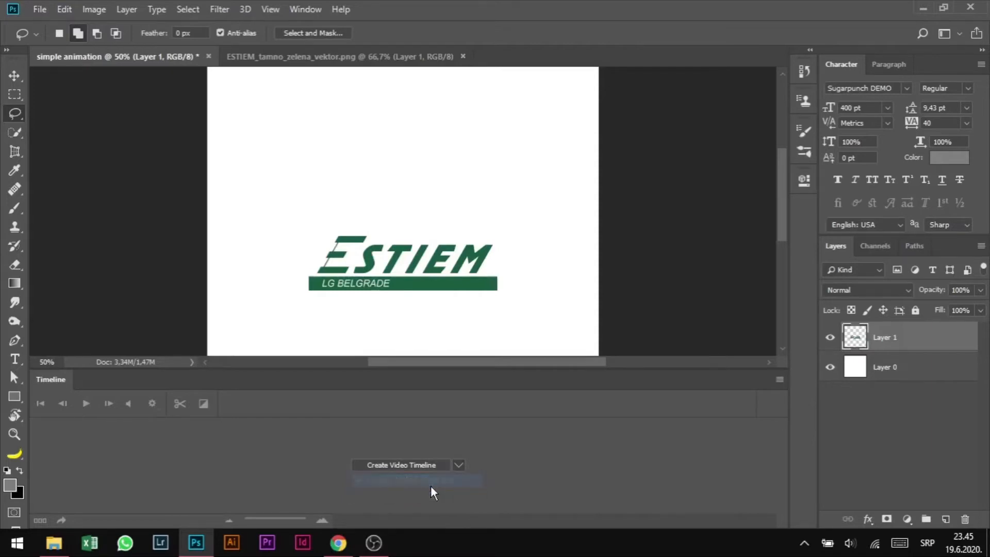
pyautogui.click(397, 467)
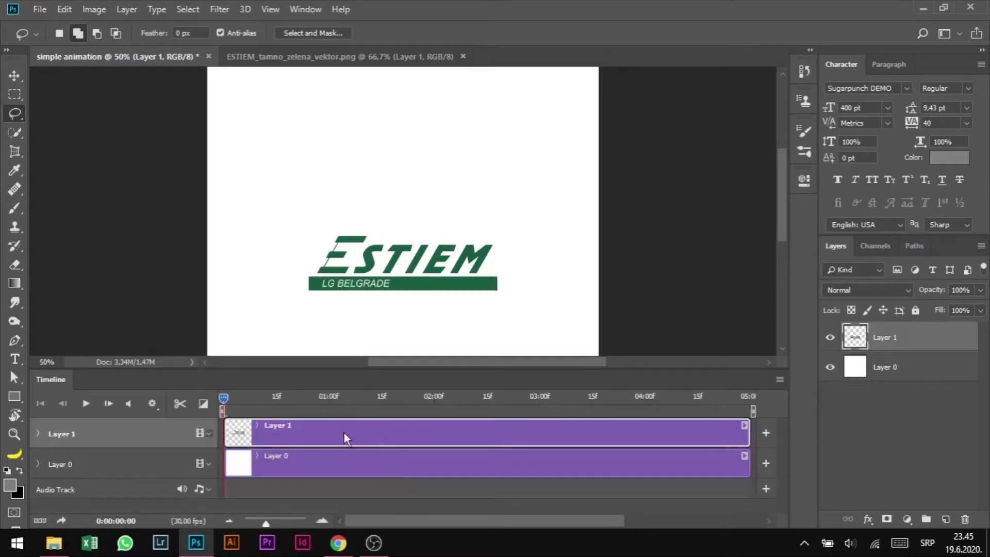
pyautogui.moveTo(375, 371); pyautogui.dragTo(378, 350)
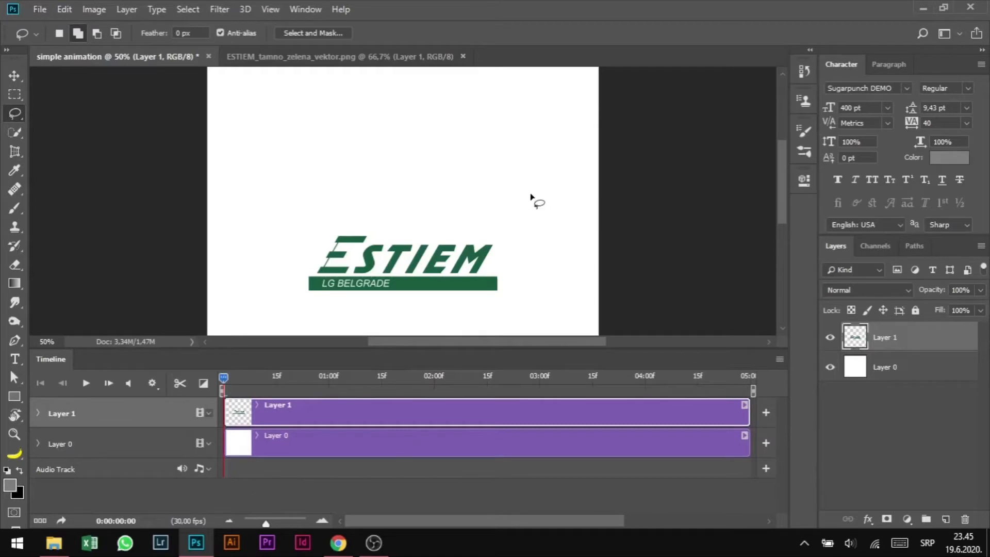
# Step: Examine the timeline's length and scale by moving the playhead to 1 second and shrinking the view to show both whole layer clips
pyautogui.scroll(-2, 532, 198)
pyautogui.scroll(-2, 519, 178)
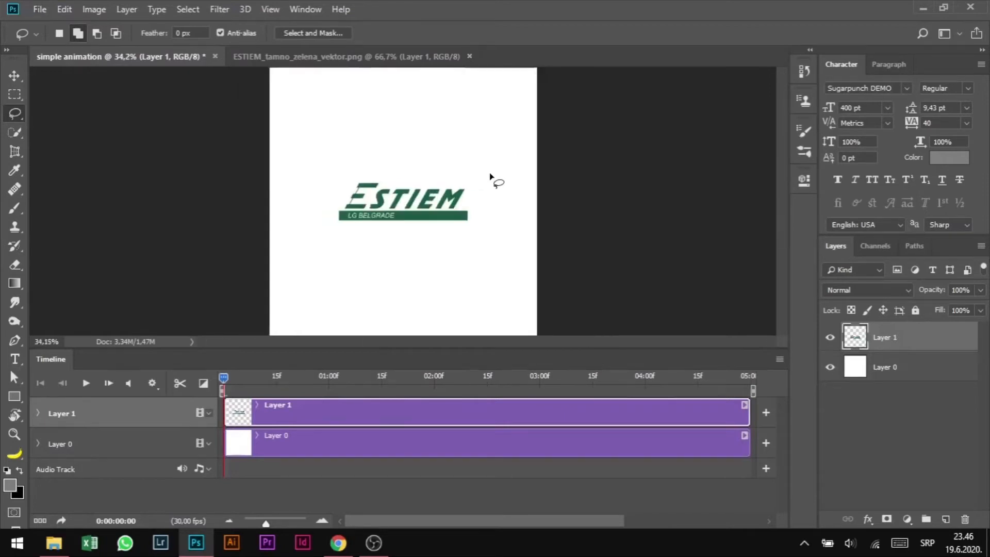
pyautogui.scroll(-2, 490, 177)
pyautogui.scroll(2, 490, 174)
pyautogui.moveTo(228, 376); pyautogui.dragTo(328, 380)
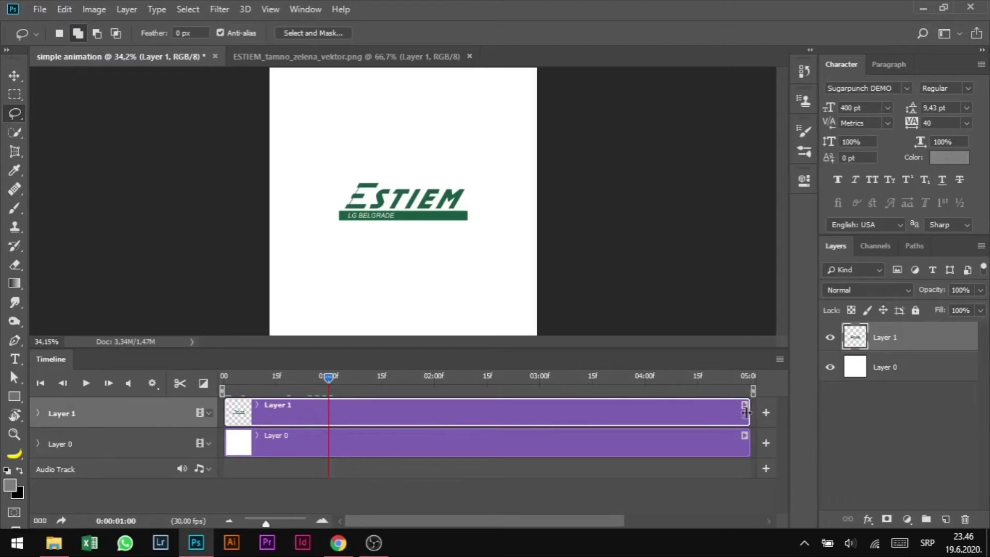
pyautogui.moveTo(746, 413); pyautogui.dragTo(571, 427)
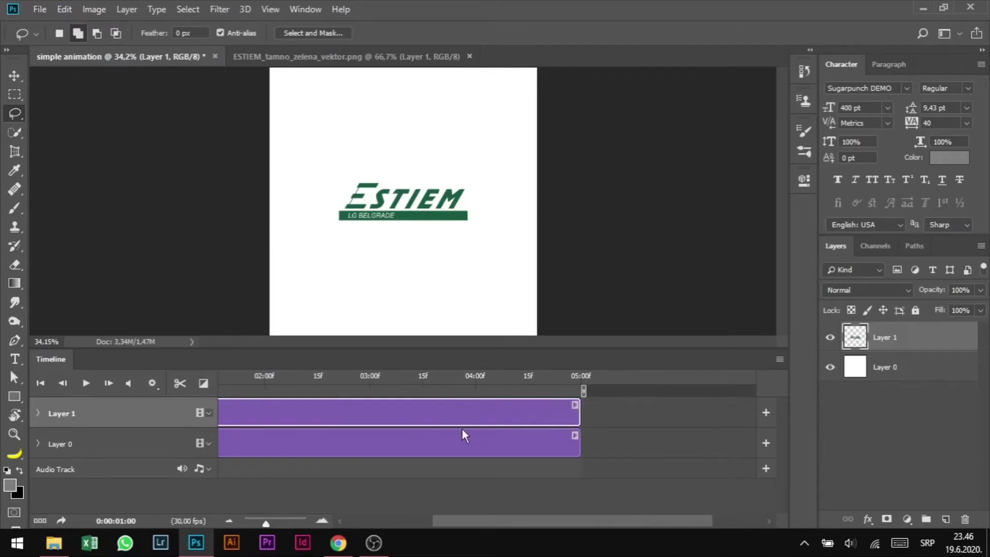
pyautogui.hscroll(-15, 463, 428)
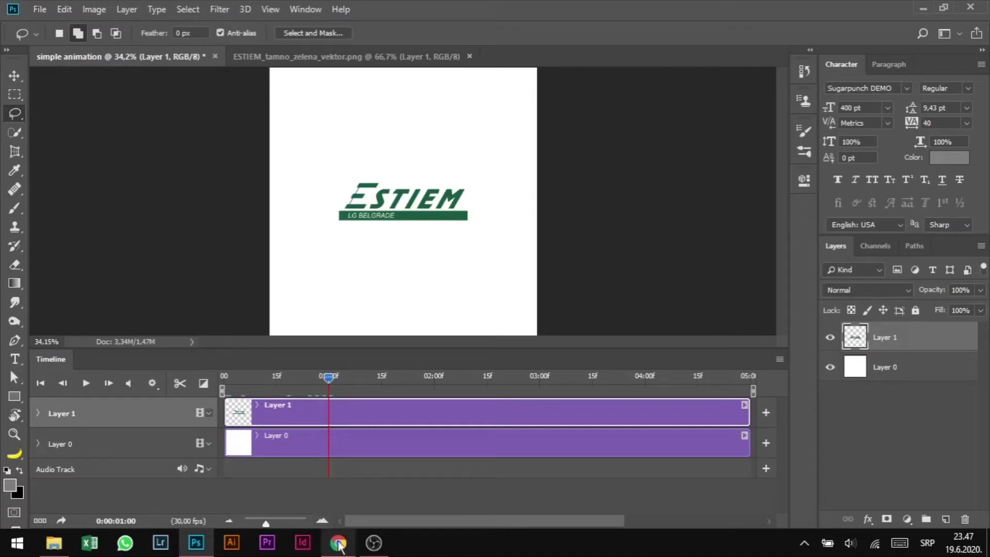
pyautogui.moveTo(265, 524)
pyautogui.mouseDown()
pyautogui.moveTo(275, 524)
pyautogui.moveTo(265, 524)
pyautogui.mouseUp()
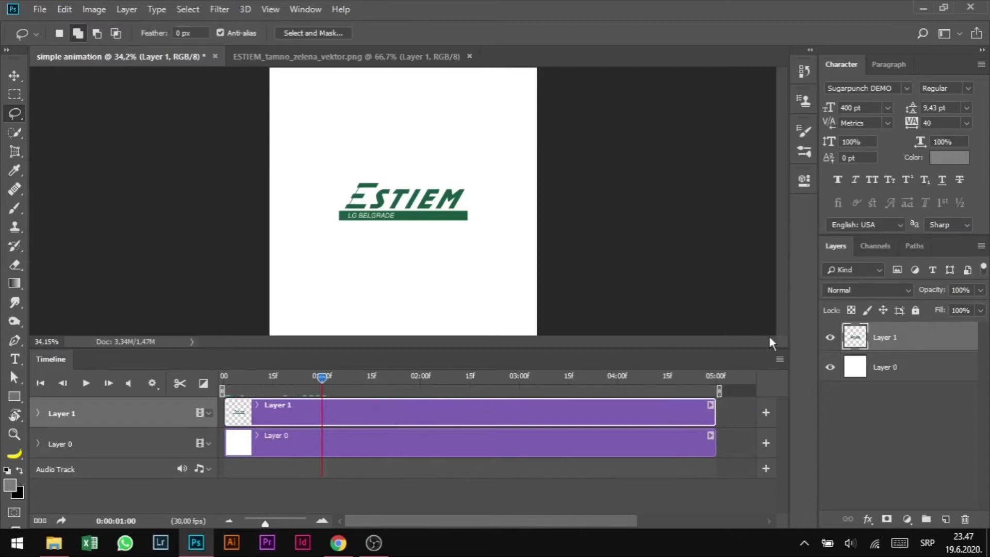
pyautogui.click(893, 368)
pyautogui.click(897, 342)
pyautogui.click(898, 364)
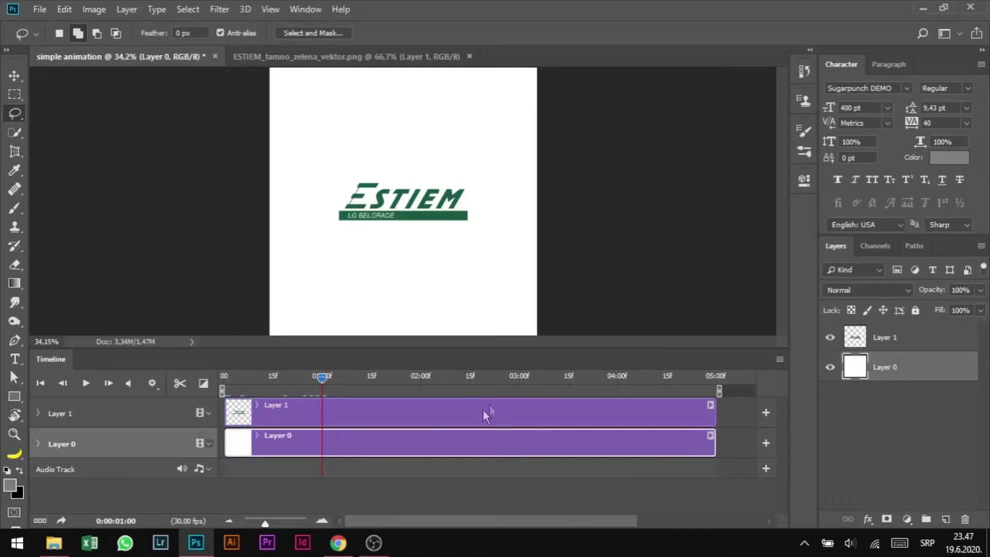
pyautogui.click(414, 412)
pyautogui.click(420, 441)
# Step: Convert the logo's Layer 1 to a smart object and hide the white background Layer 0
pyautogui.click(403, 418)
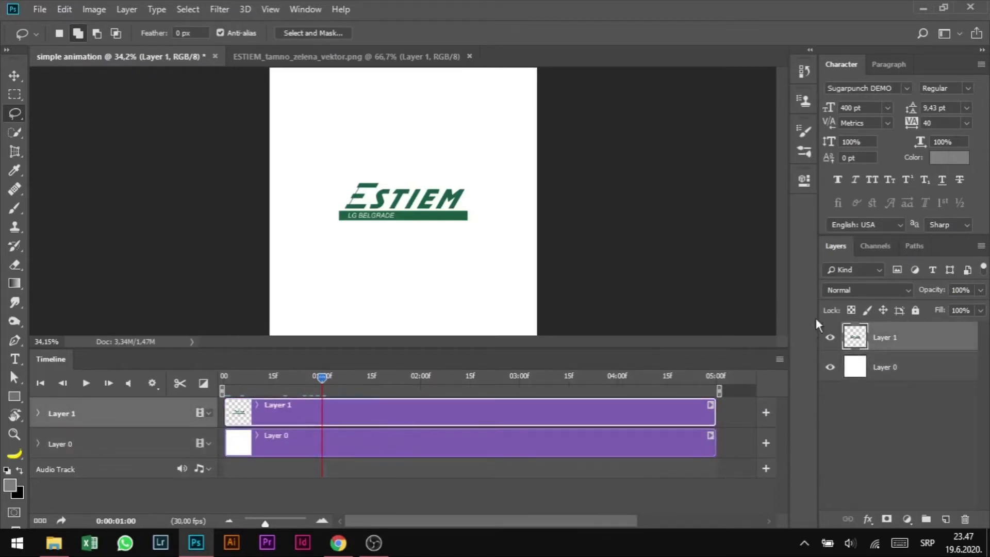
pyautogui.rightClick(910, 343)
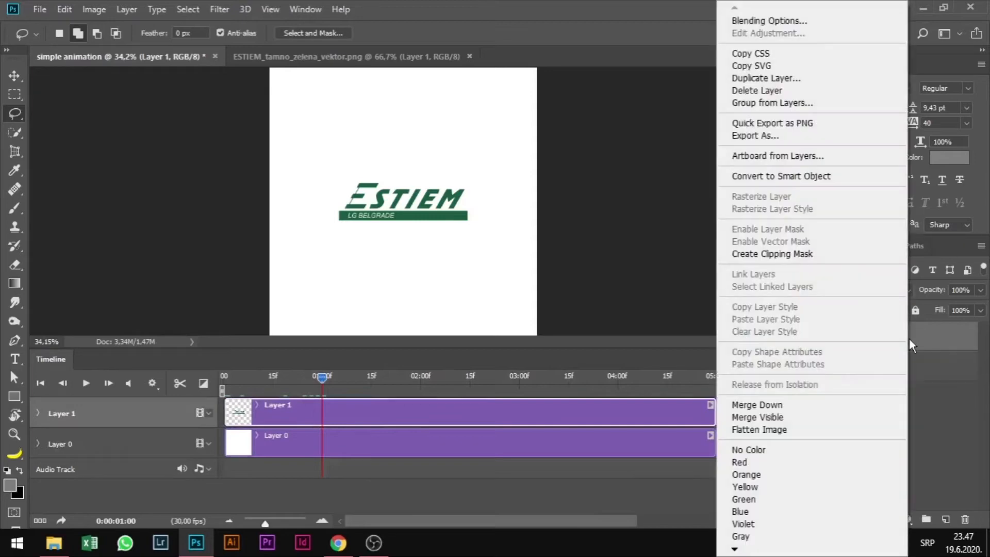
pyautogui.click(909, 339)
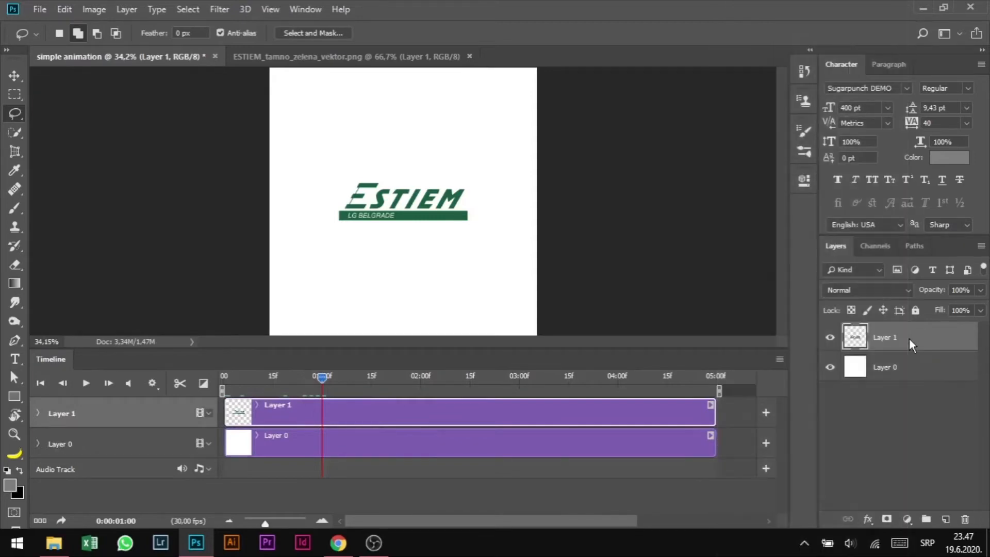
pyautogui.rightClick(892, 343)
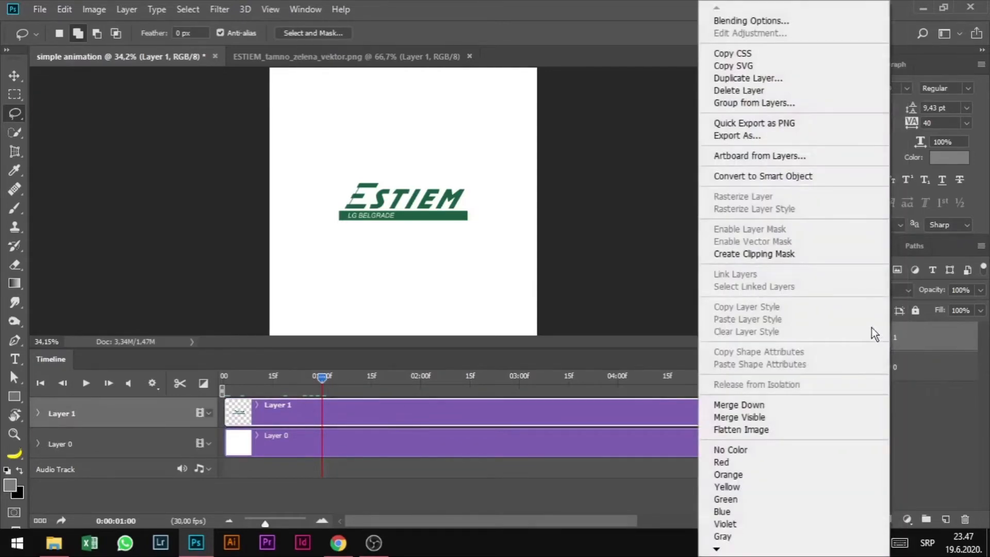
pyautogui.click(777, 176)
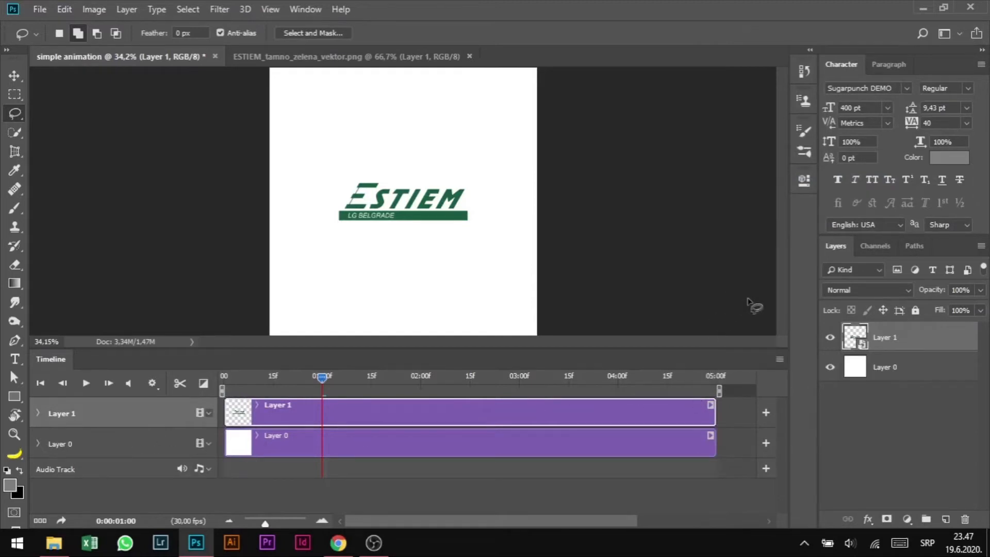
pyautogui.click(830, 367)
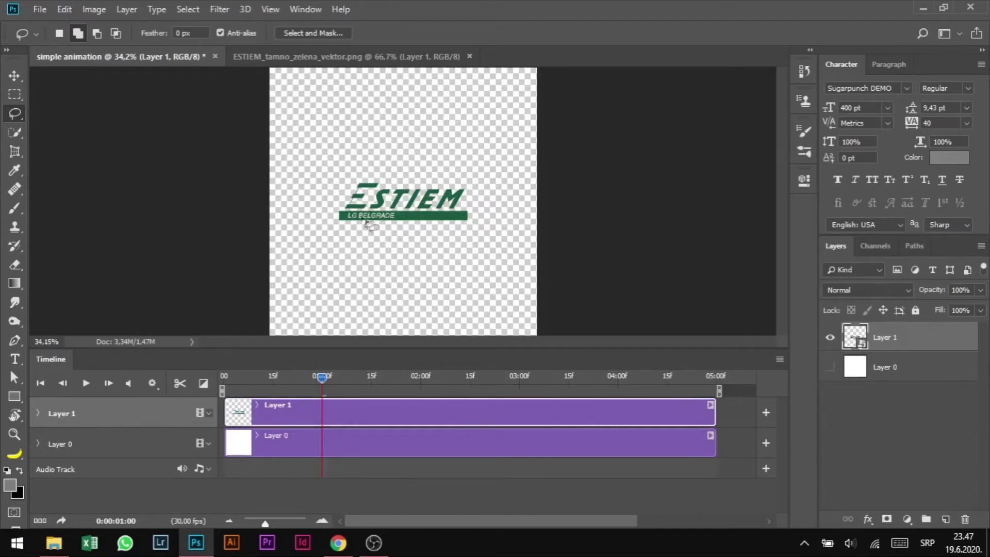
# Step: At the start of the timeline, move the logo off the left edge of the canvas and enable Transform keyframing for Layer 1
pyautogui.click(37, 413)
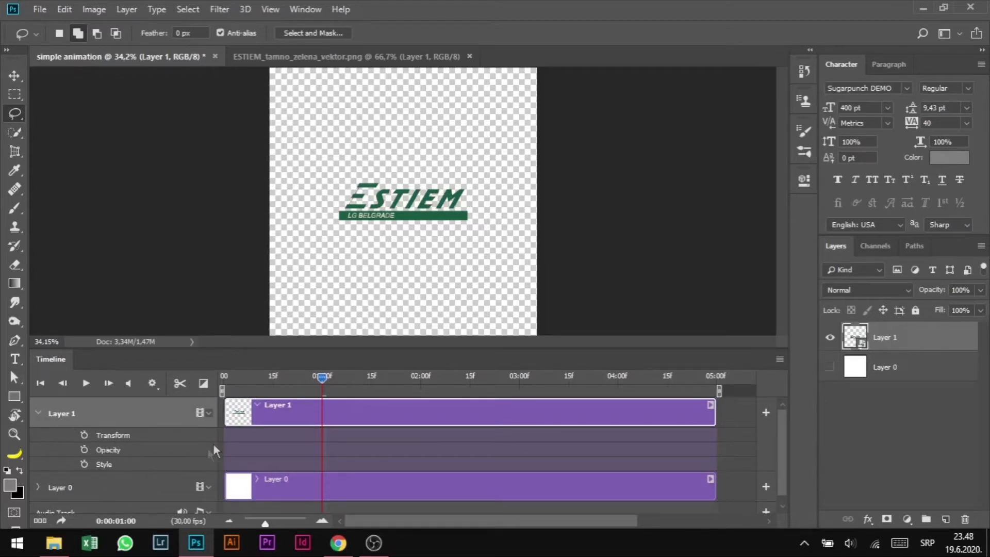
pyautogui.moveTo(320, 374); pyautogui.dragTo(224, 381)
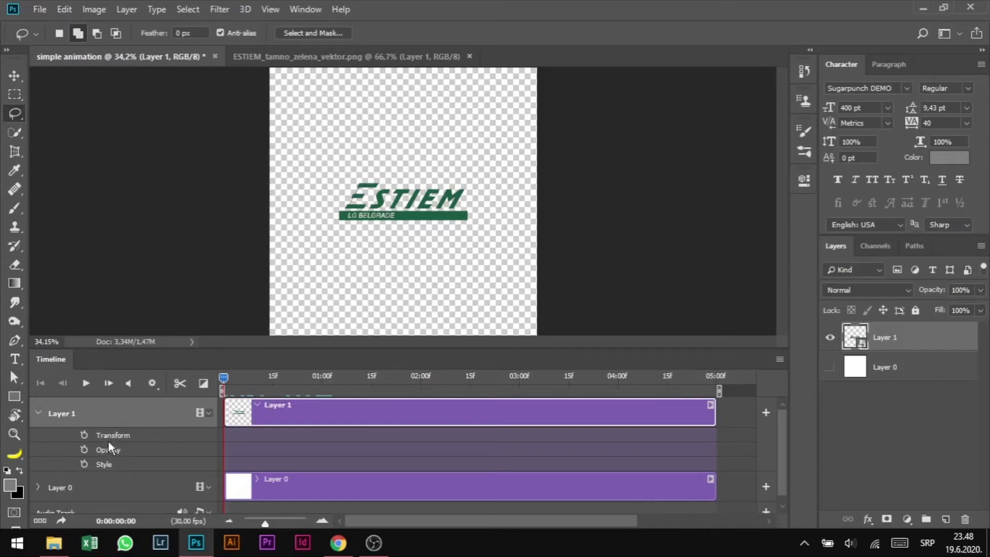
pyautogui.moveTo(222, 376)
pyautogui.mouseDown()
pyautogui.moveTo(457, 376)
pyautogui.moveTo(413, 388)
pyautogui.moveTo(223, 381)
pyautogui.mouseUp()
pyautogui.click(14, 76)
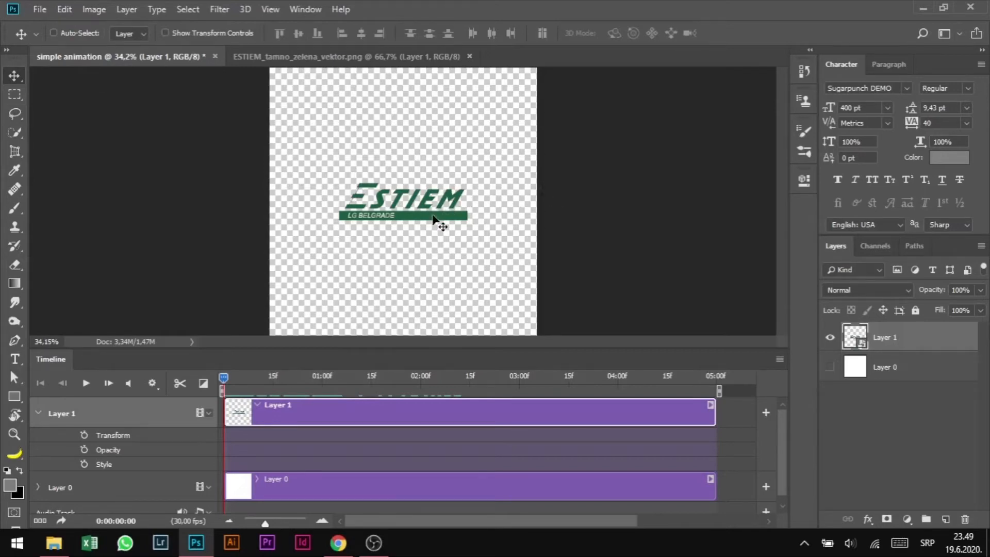
pyautogui.moveTo(435, 219); pyautogui.dragTo(223, 250)
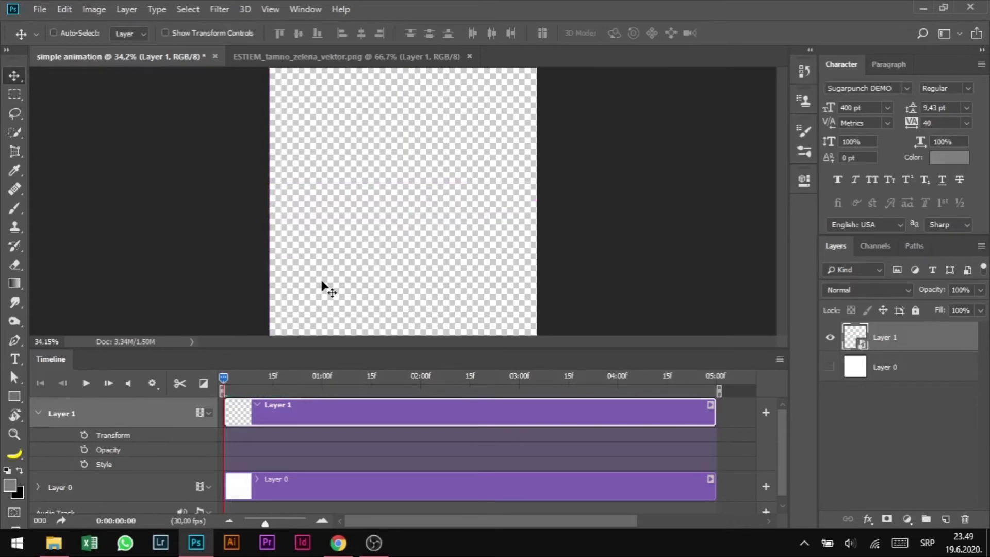
pyautogui.click(83, 436)
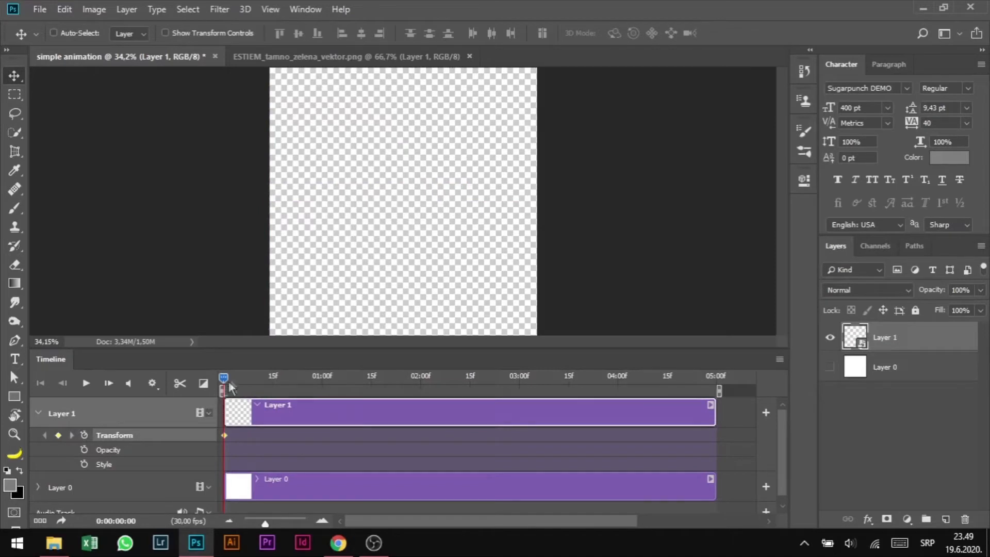
# Step: Add a Transform keyframe at 2 seconds with the logo centered on the canvas and another at 3 seconds holding that position
pyautogui.moveTo(226, 377); pyautogui.dragTo(423, 384)
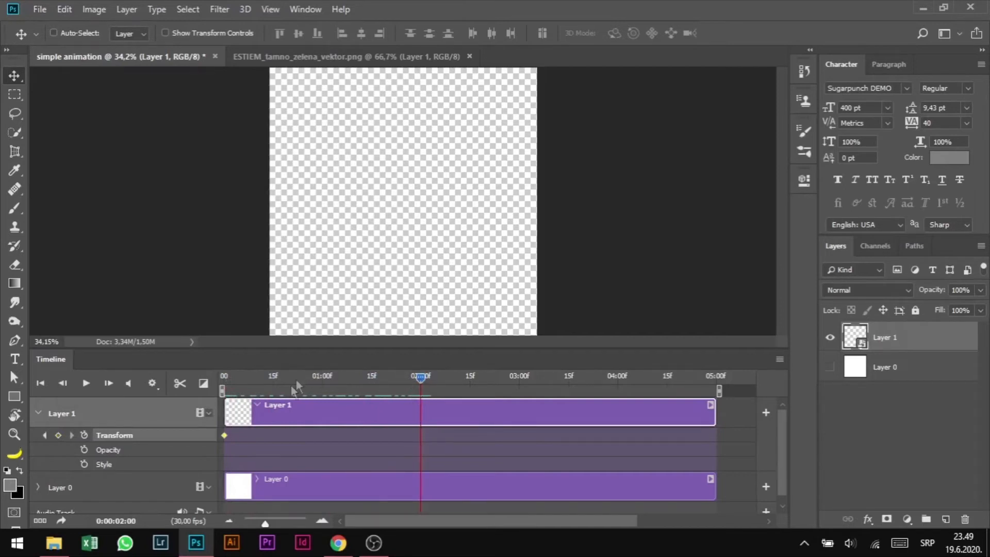
pyautogui.click(58, 435)
pyautogui.moveTo(189, 192); pyautogui.dragTo(403, 218)
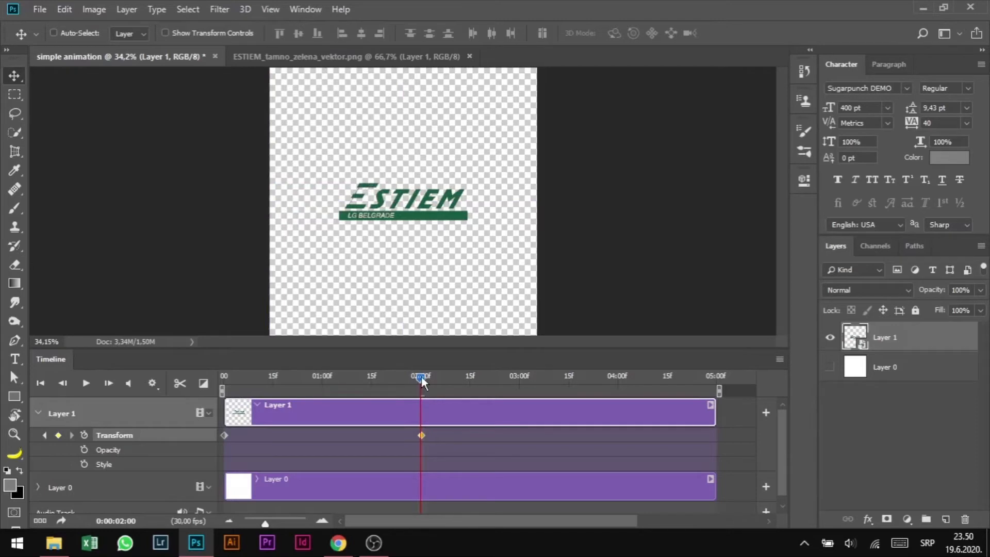
pyautogui.moveTo(422, 376); pyautogui.dragTo(522, 380)
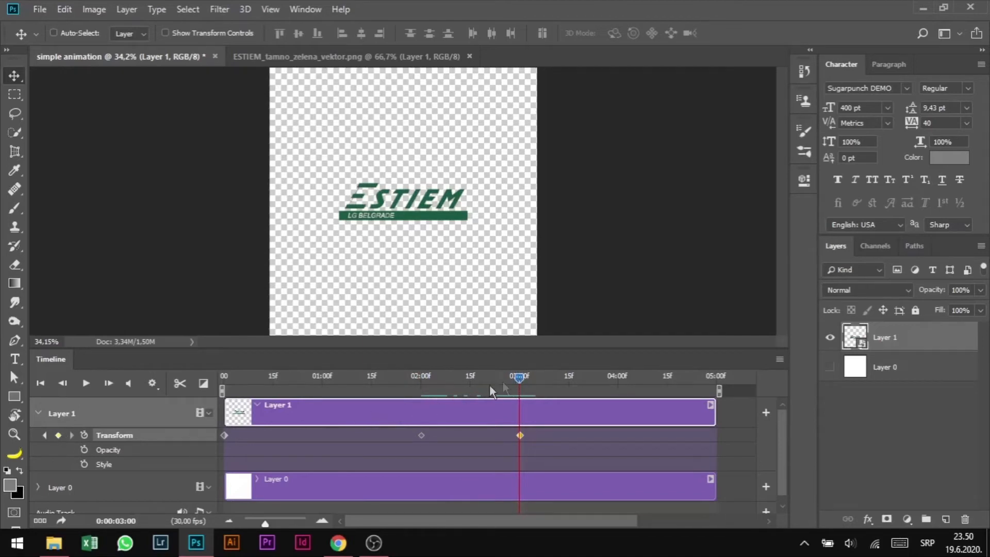
# Step: Scrub the playhead between the start and 2 seconds to check how the logo slides into the canvas
pyautogui.moveTo(518, 383); pyautogui.dragTo(221, 391)
pyautogui.click(225, 436)
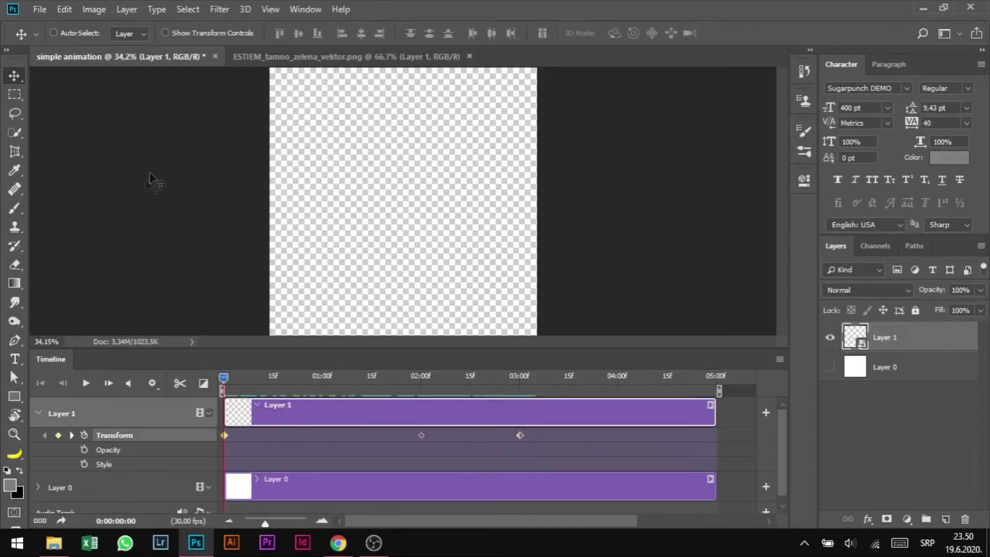
pyautogui.moveTo(228, 379); pyautogui.dragTo(422, 389)
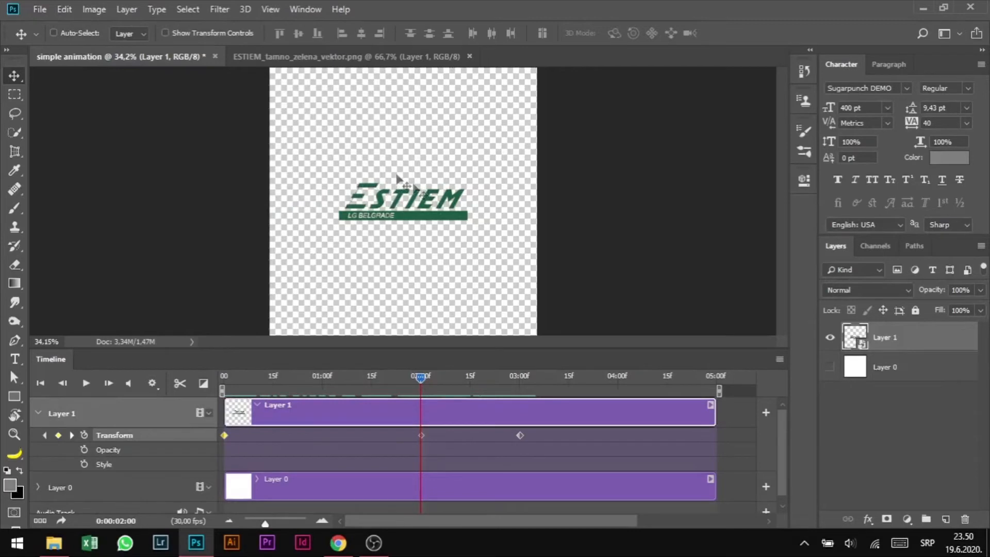
pyautogui.moveTo(420, 380); pyautogui.dragTo(353, 380)
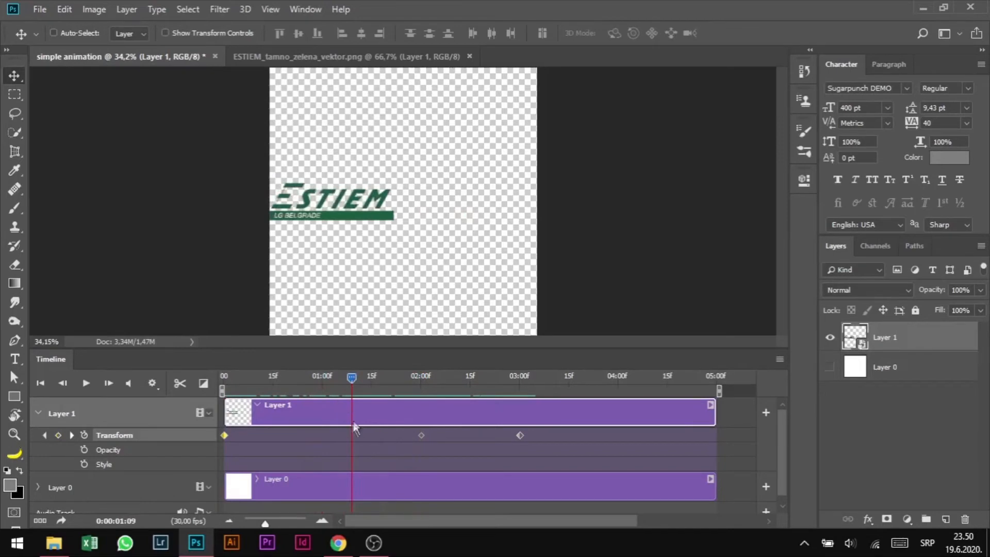
pyautogui.moveTo(350, 378); pyautogui.dragTo(321, 377)
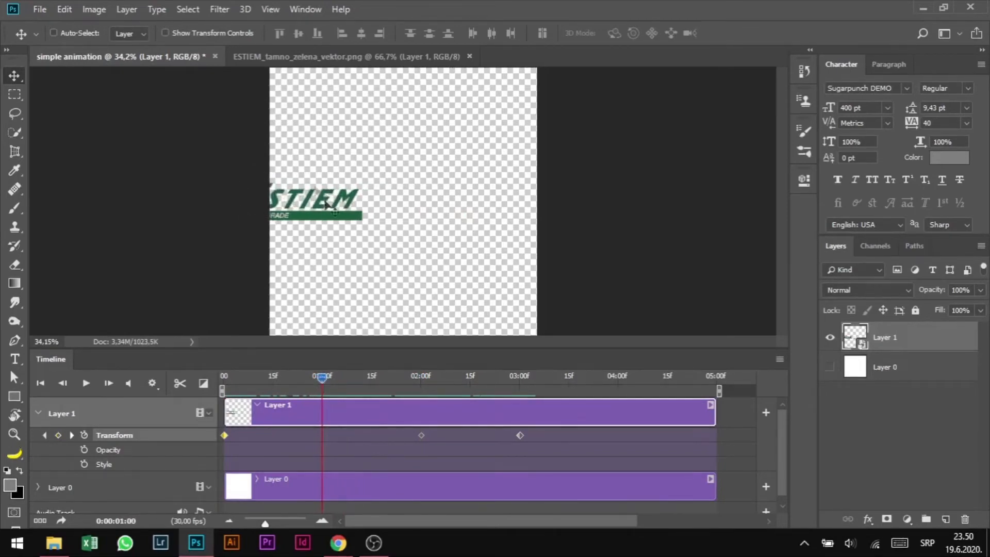
pyautogui.moveTo(329, 376); pyautogui.dragTo(421, 381)
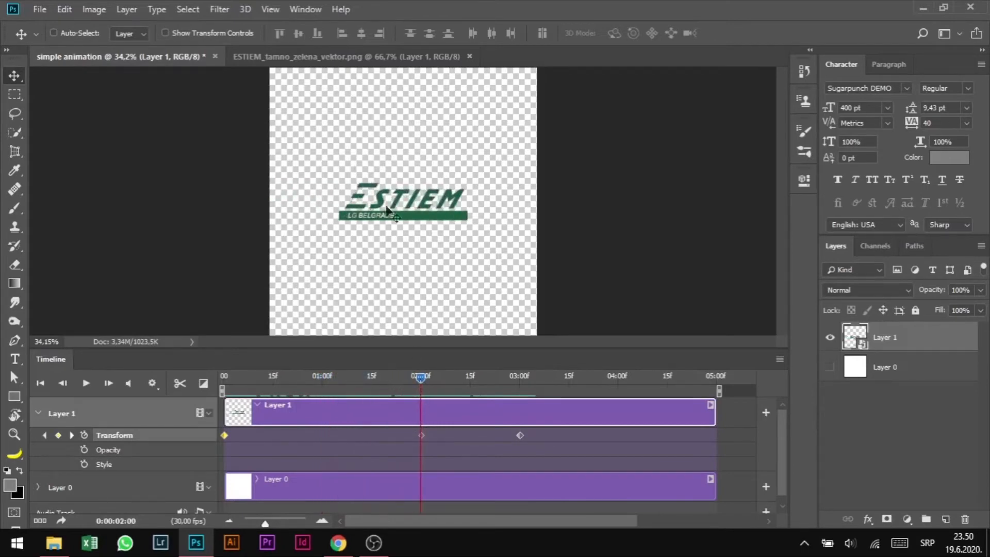
# Step: Add a Transform keyframe at the end of the timeline, at 4:29, with the logo moved off the right edge of the canvas
pyautogui.moveTo(424, 378); pyautogui.dragTo(520, 379)
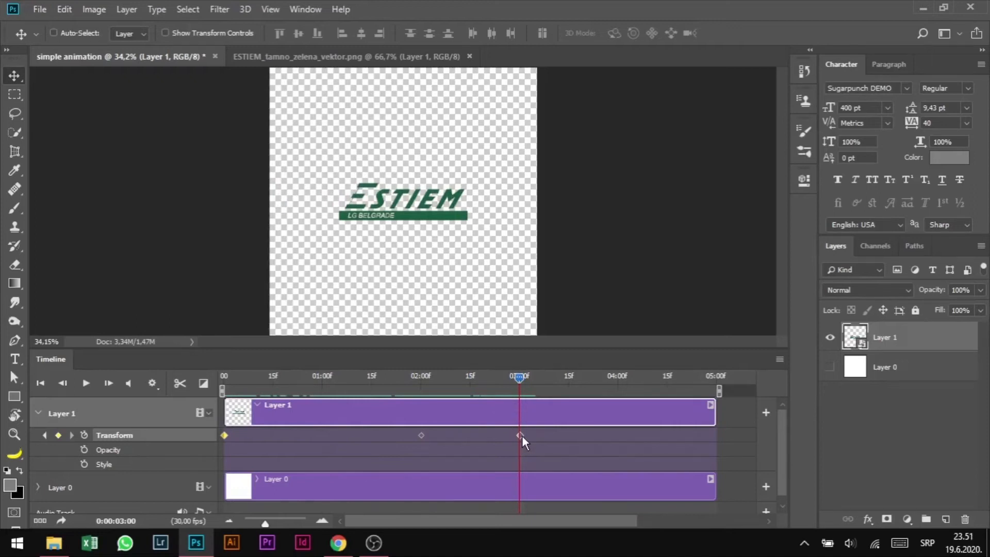
pyautogui.moveTo(519, 376); pyautogui.dragTo(729, 389)
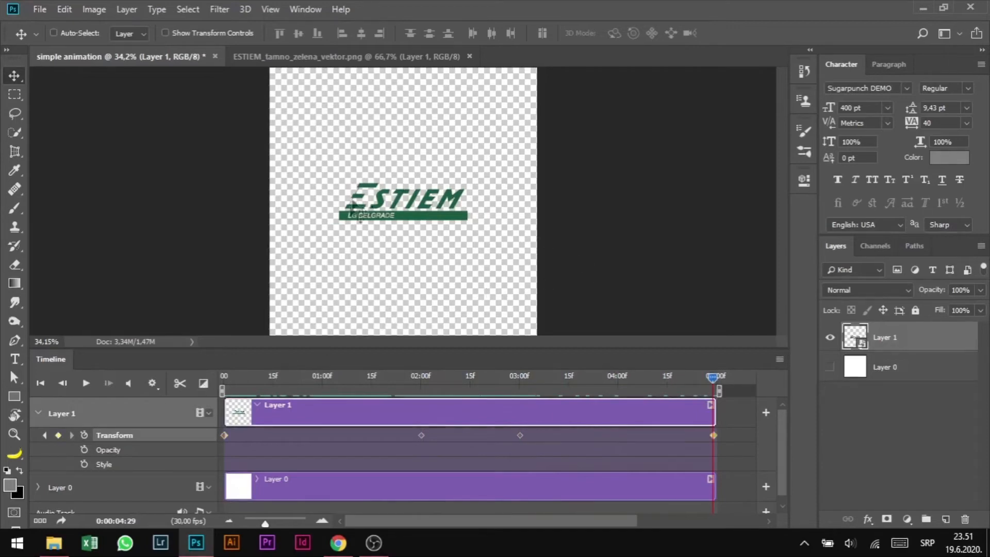
pyautogui.moveTo(377, 217); pyautogui.dragTo(619, 222)
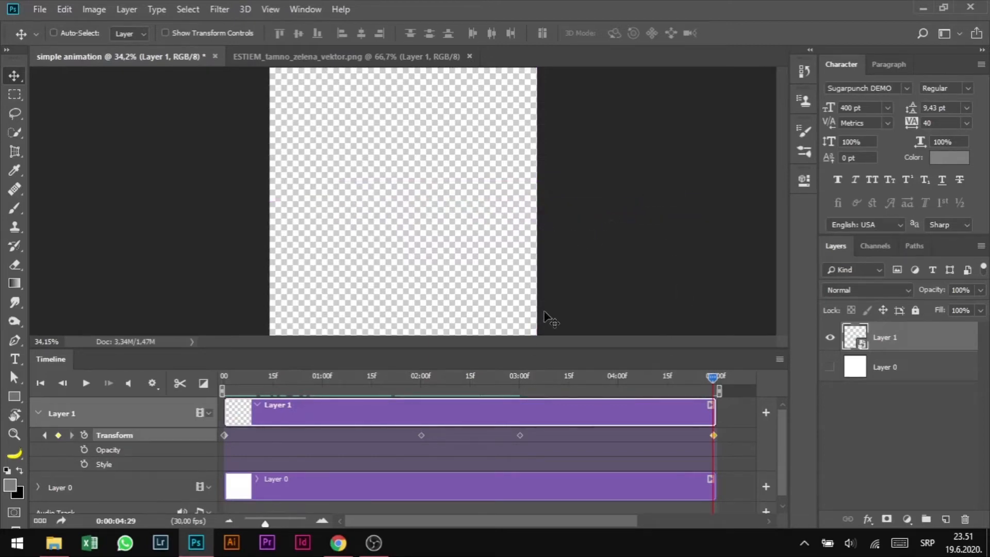
# Step: Play the logo animation twice from the start of the timeline to review the whole movement
pyautogui.moveTo(712, 378); pyautogui.dragTo(210, 406)
pyautogui.click(86, 384)
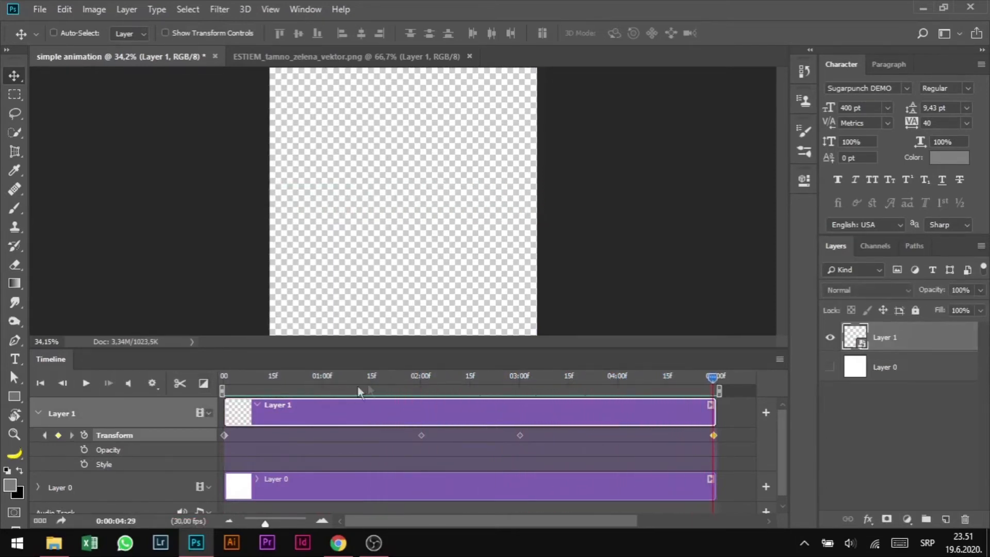
pyautogui.moveTo(715, 380); pyautogui.dragTo(203, 393)
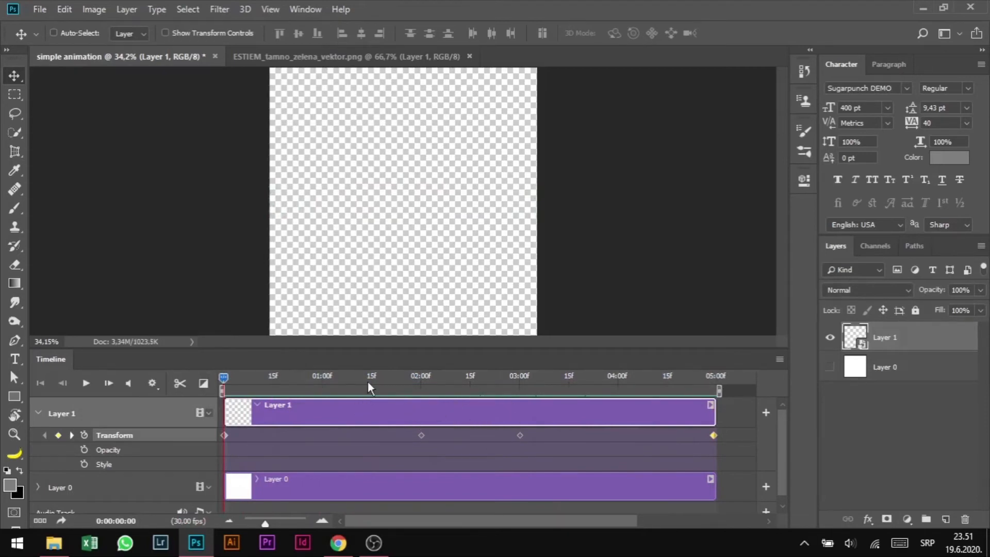
pyautogui.click(85, 384)
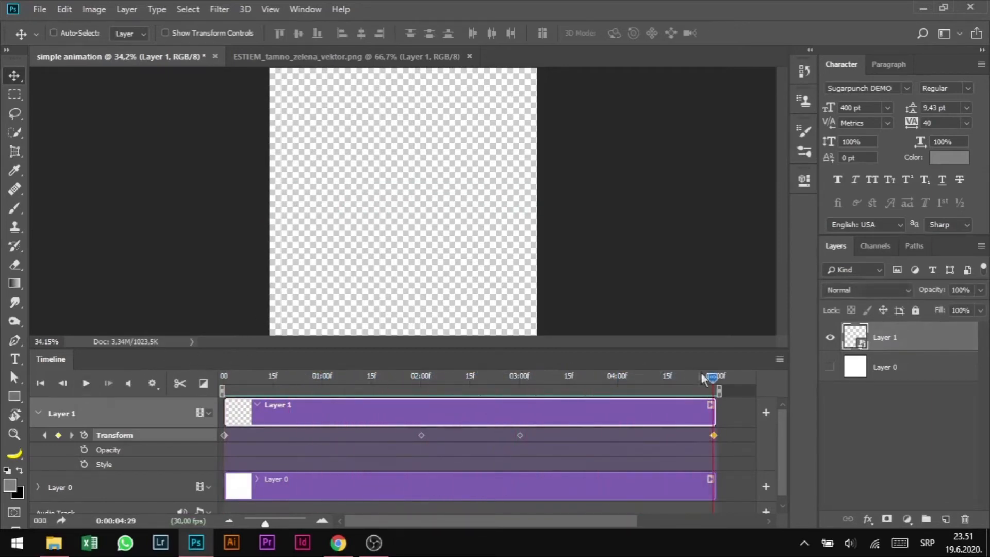
# Step: Add an Opacity keyframe to Layer 1 at 2 seconds and set the layer's opacity to 0%
pyautogui.moveTo(711, 377); pyautogui.dragTo(420, 391)
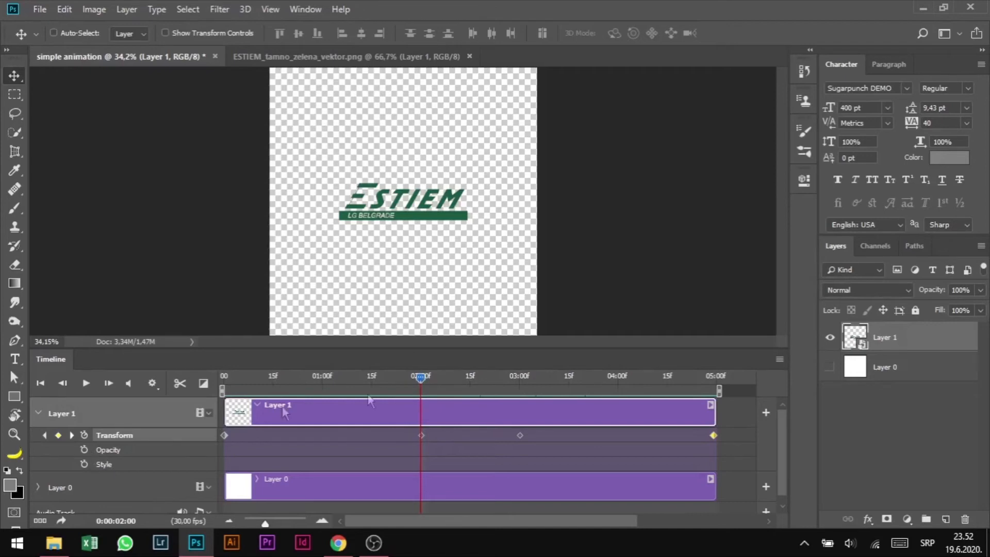
pyautogui.moveTo(428, 379); pyautogui.dragTo(420, 401)
pyautogui.click(85, 449)
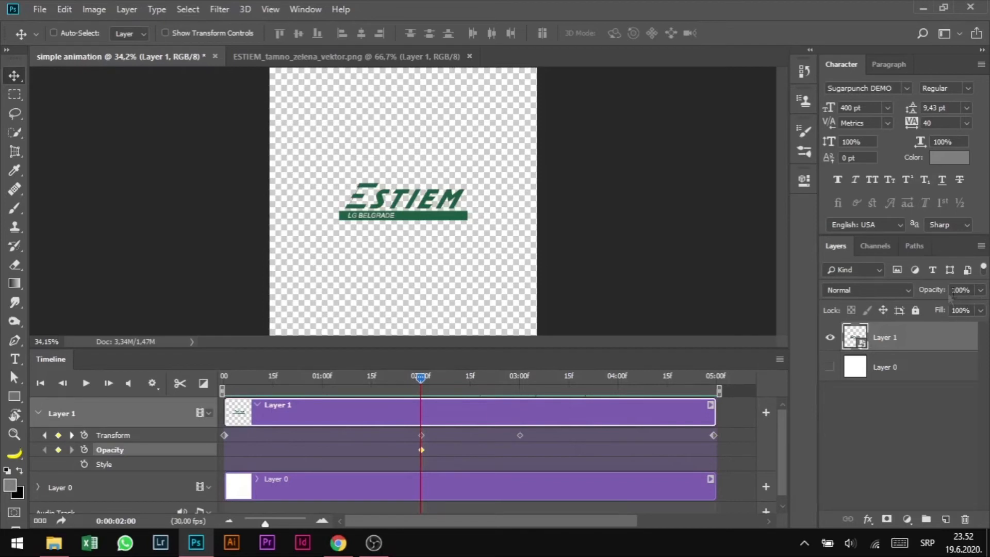
pyautogui.click(981, 290)
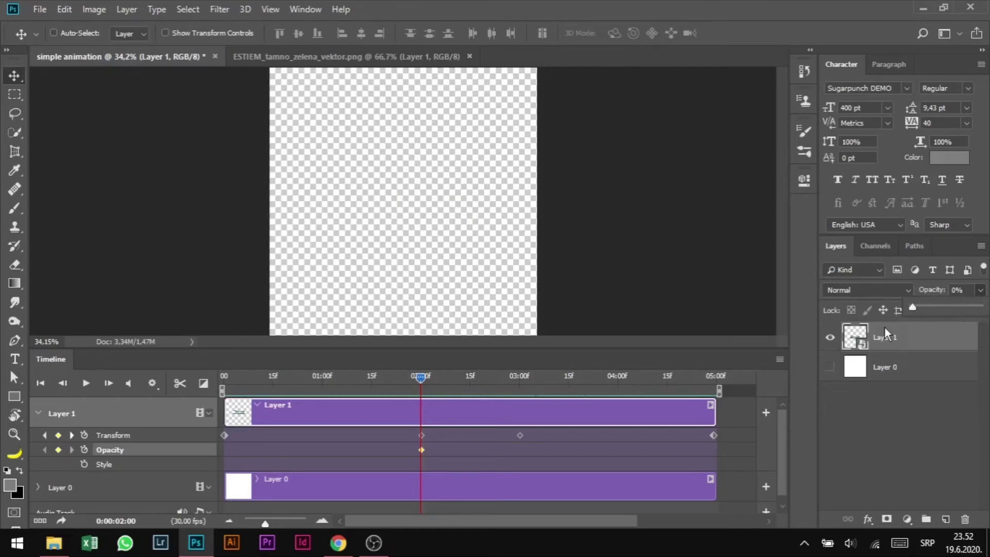
pyautogui.click(983, 292)
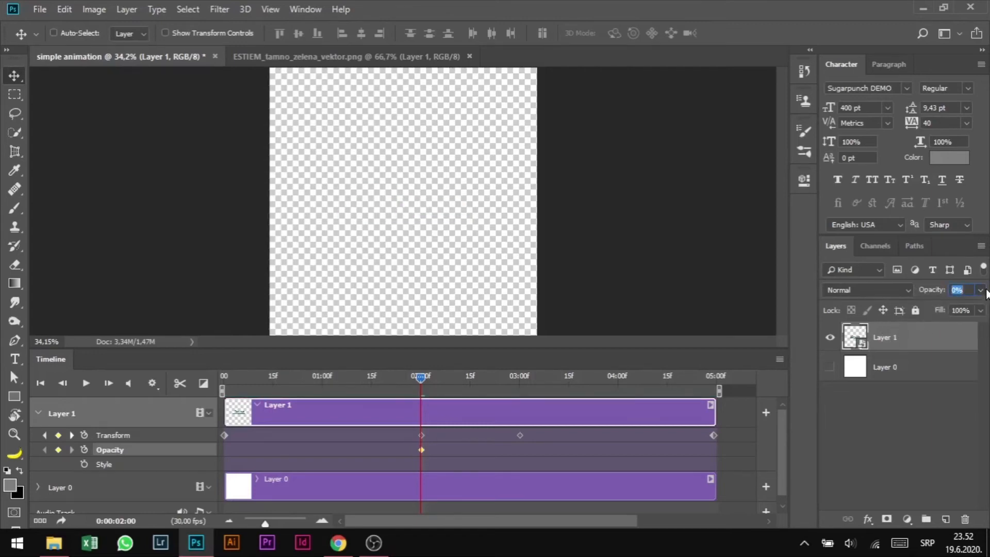
# Step: Add an Opacity keyframe to Layer 1 at 3 seconds and set the layer's opacity to 100%
pyautogui.moveTo(421, 381); pyautogui.dragTo(520, 387)
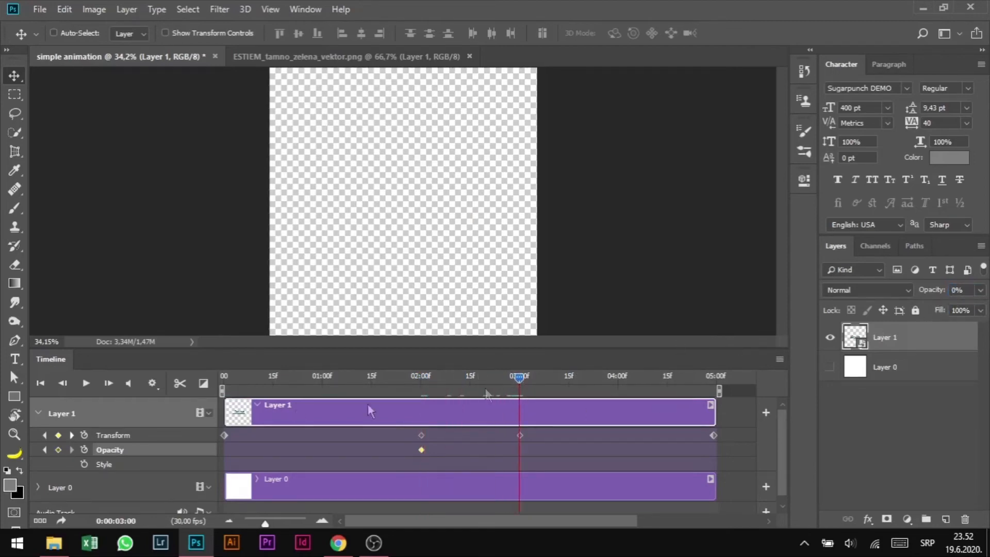
pyautogui.click(58, 449)
pyautogui.click(981, 290)
pyautogui.moveTo(929, 308); pyautogui.dragTo(982, 308)
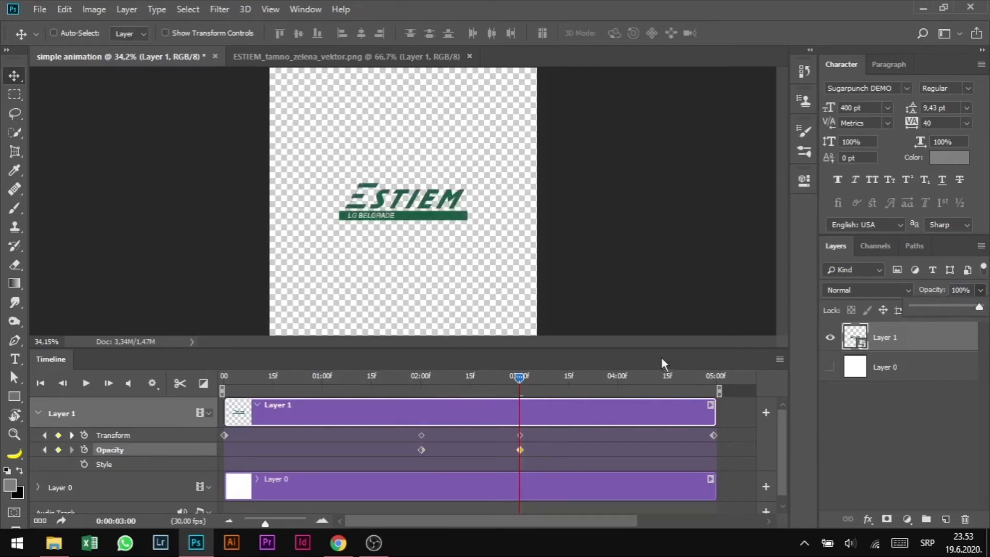
# Step: Scrub the playhead between 1 and 3 seconds to check how the logo fades in around the Opacity keyframes
pyautogui.moveTo(520, 379); pyautogui.dragTo(310, 415)
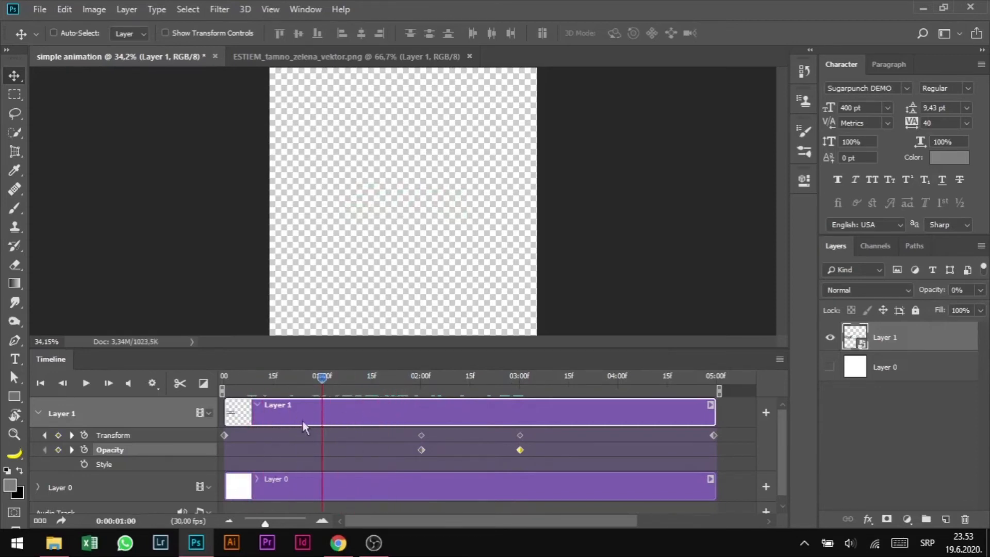
pyautogui.keyDown('shift'); pyautogui.click(422, 450); pyautogui.keyUp('shift')
pyautogui.moveTo(321, 380); pyautogui.dragTo(421, 377)
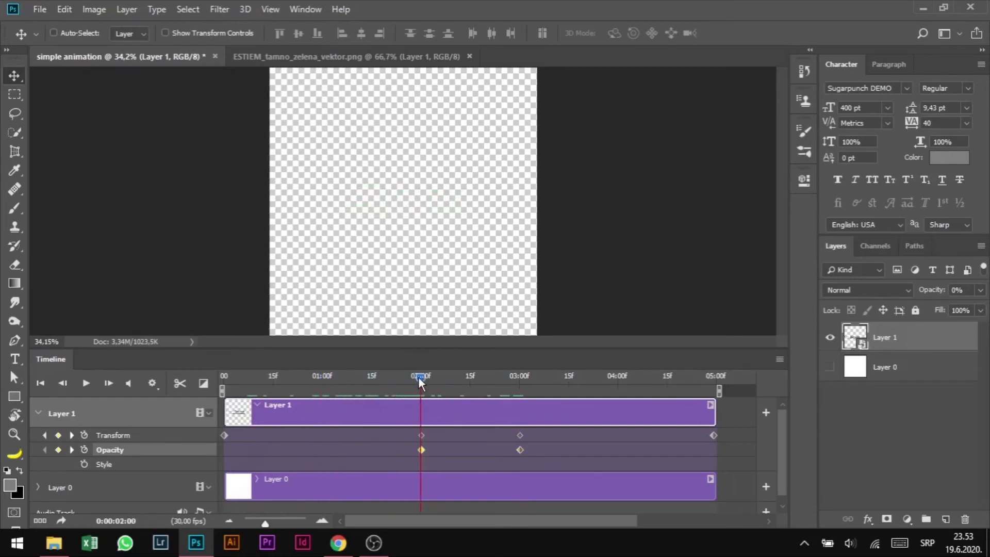
pyautogui.moveTo(422, 378); pyautogui.dragTo(475, 379)
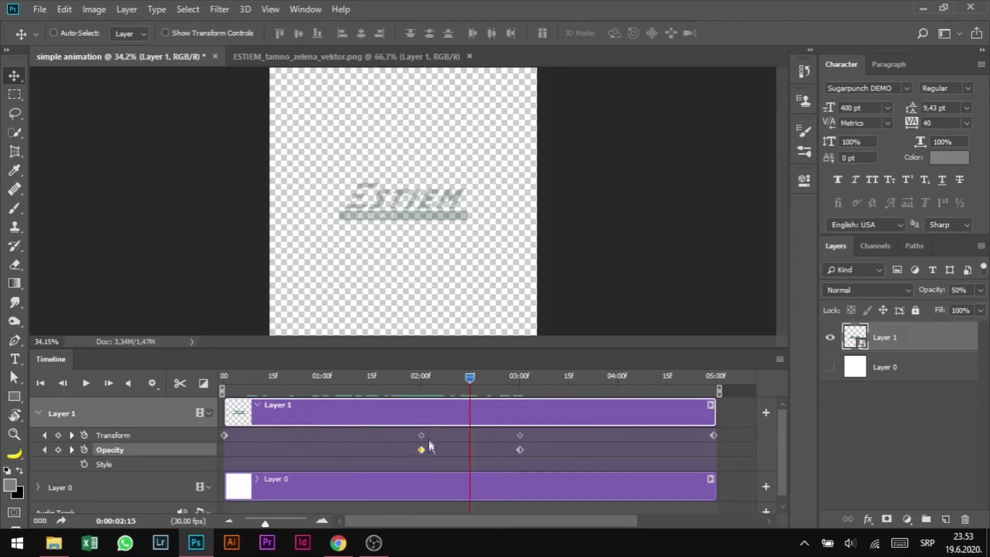
# Step: Move the 2-second Opacity keyframe to 2:15 and add a 100% Opacity keyframe at 2 seconds on Layer 1
pyautogui.moveTo(470, 382); pyautogui.dragTo(372, 387)
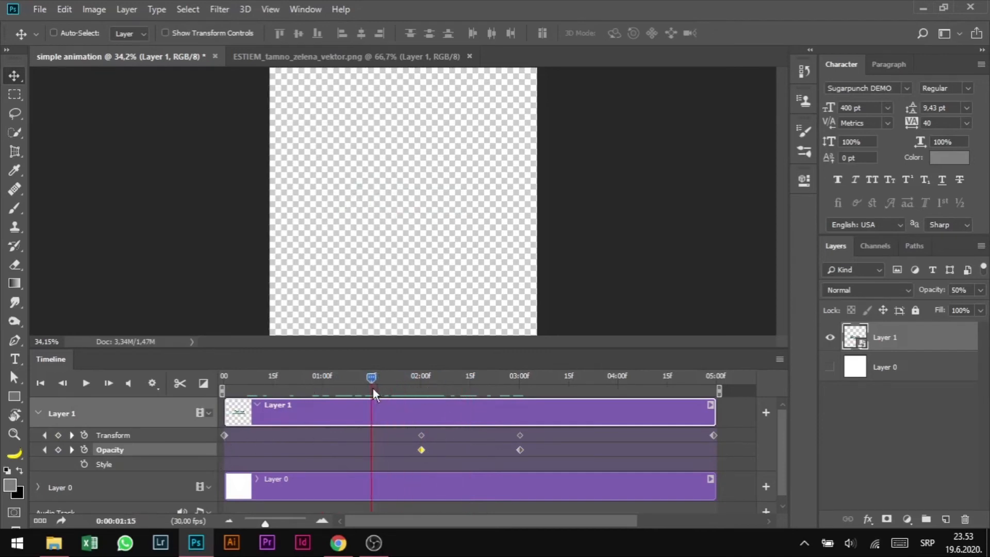
pyautogui.moveTo(422, 450); pyautogui.dragTo(471, 453)
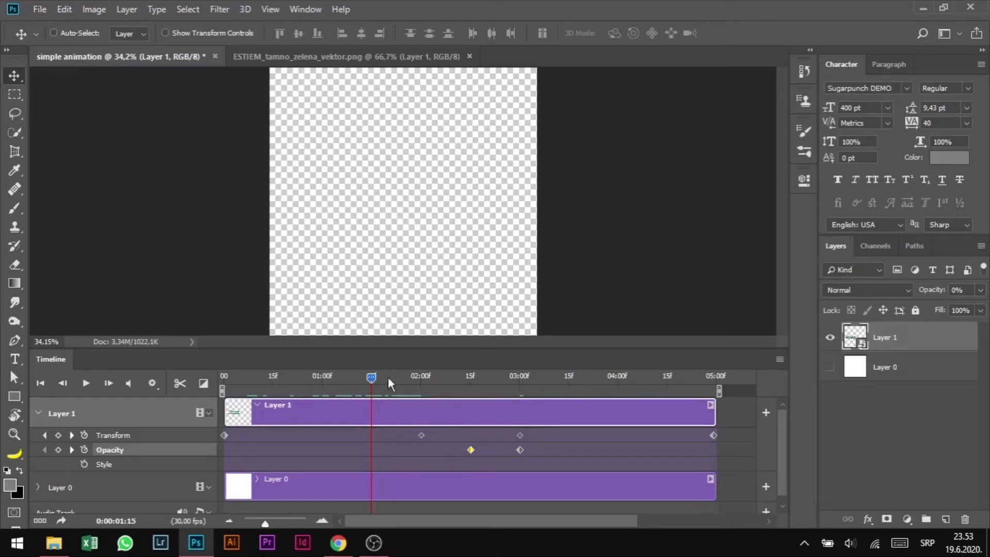
pyautogui.moveTo(371, 378); pyautogui.dragTo(422, 385)
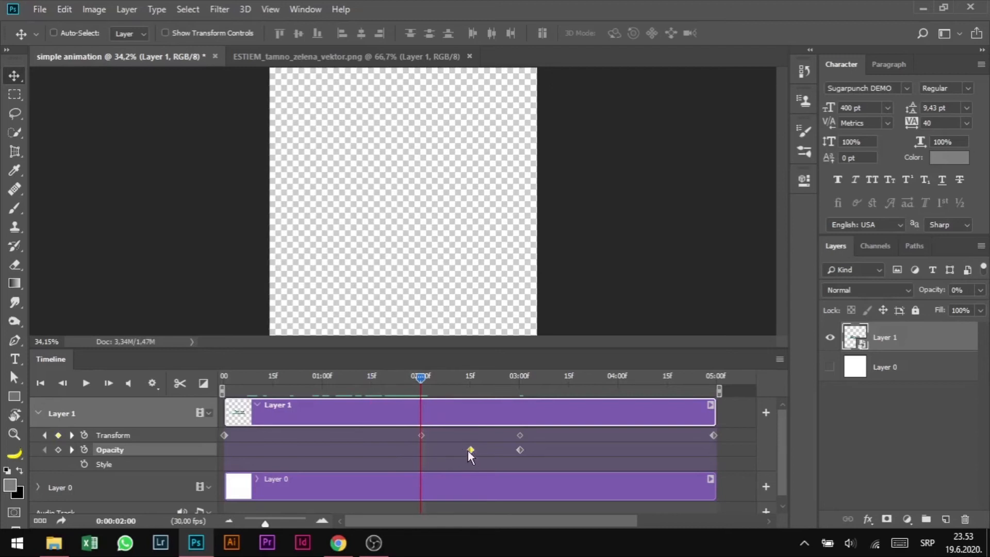
pyautogui.click(58, 450)
pyautogui.click(980, 290)
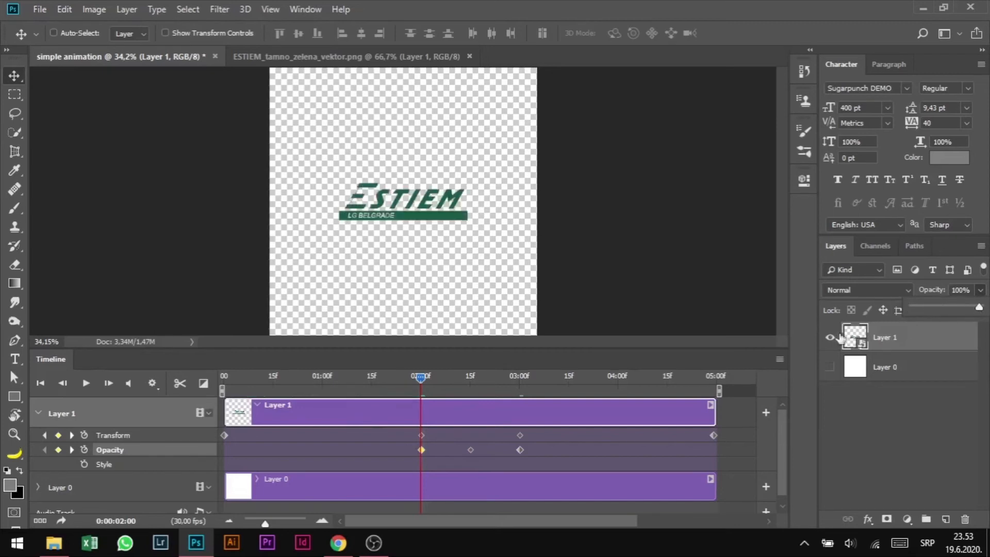
# Step: Scrub from the start through 2:00, 2:15 and 3:00 to check the logo's slide-in and its opacity at each keyframe
pyautogui.moveTo(422, 382); pyautogui.dragTo(180, 394)
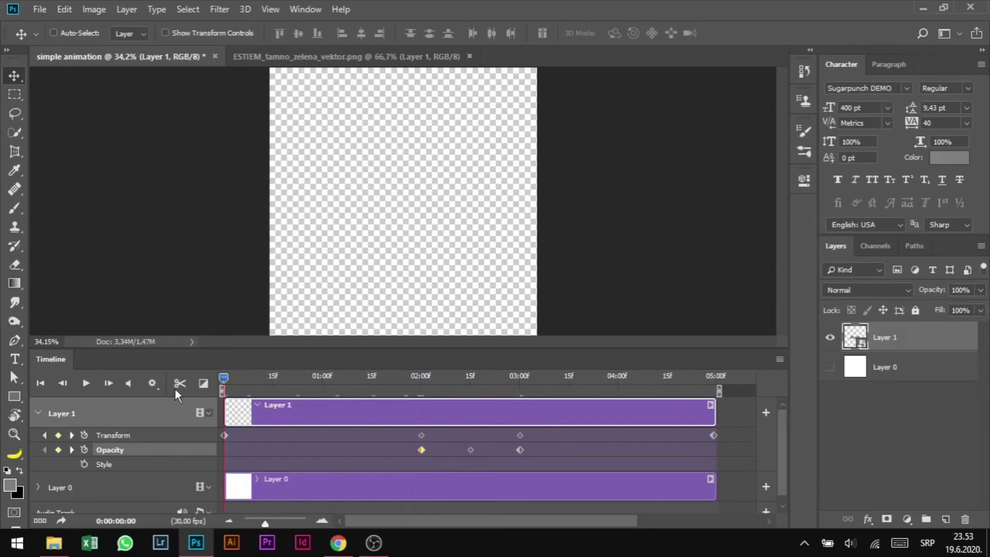
pyautogui.moveTo(224, 381); pyautogui.dragTo(421, 394)
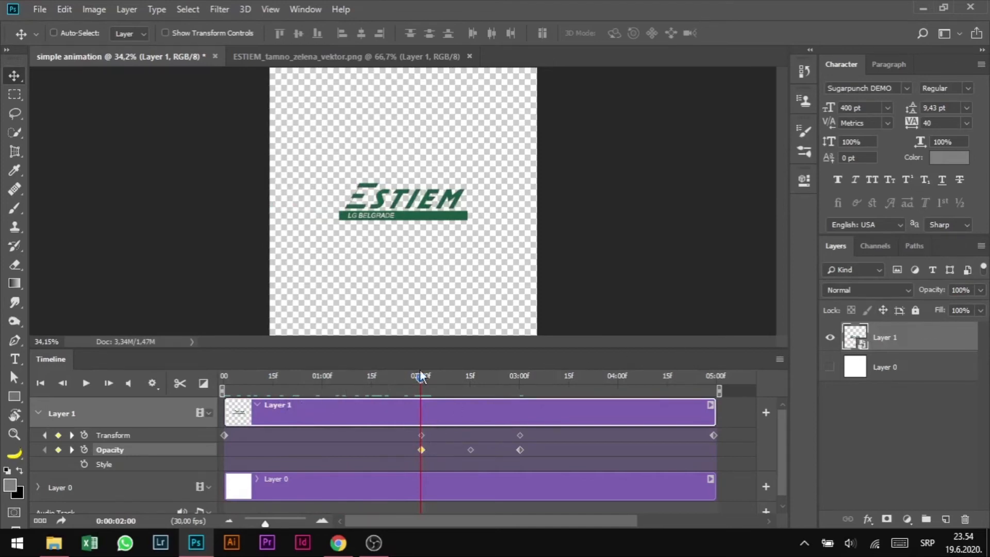
pyautogui.moveTo(422, 380); pyautogui.dragTo(469, 383)
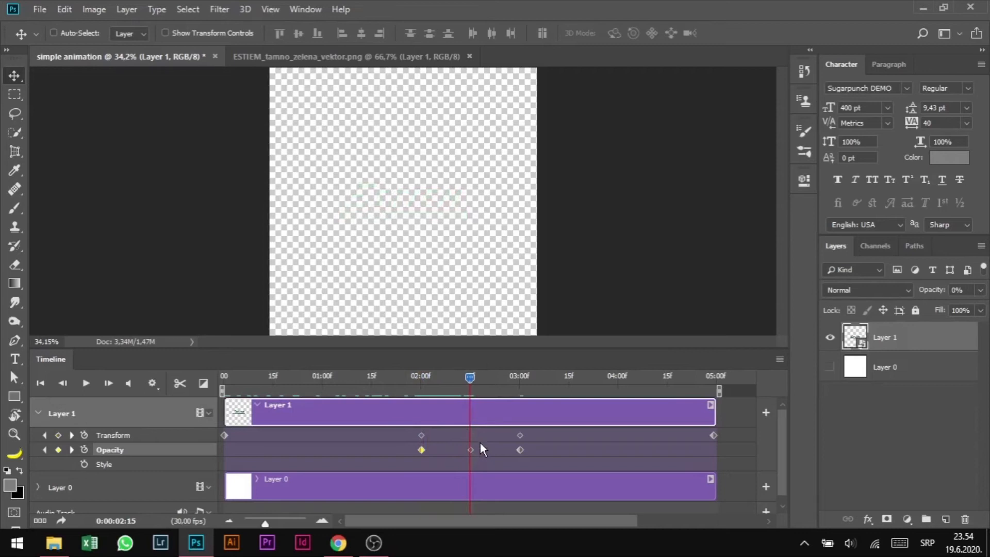
pyautogui.moveTo(472, 377); pyautogui.dragTo(519, 379)
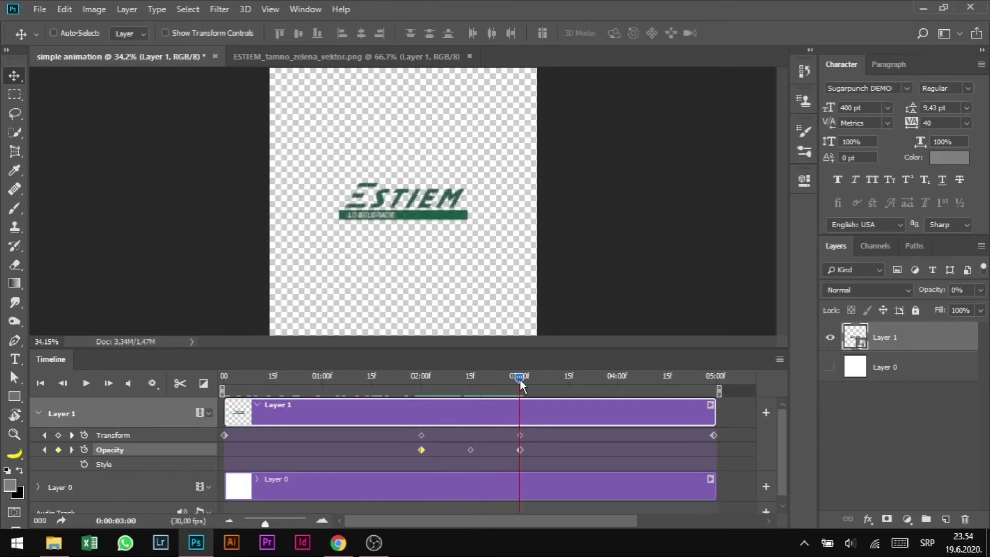
pyautogui.click(520, 450)
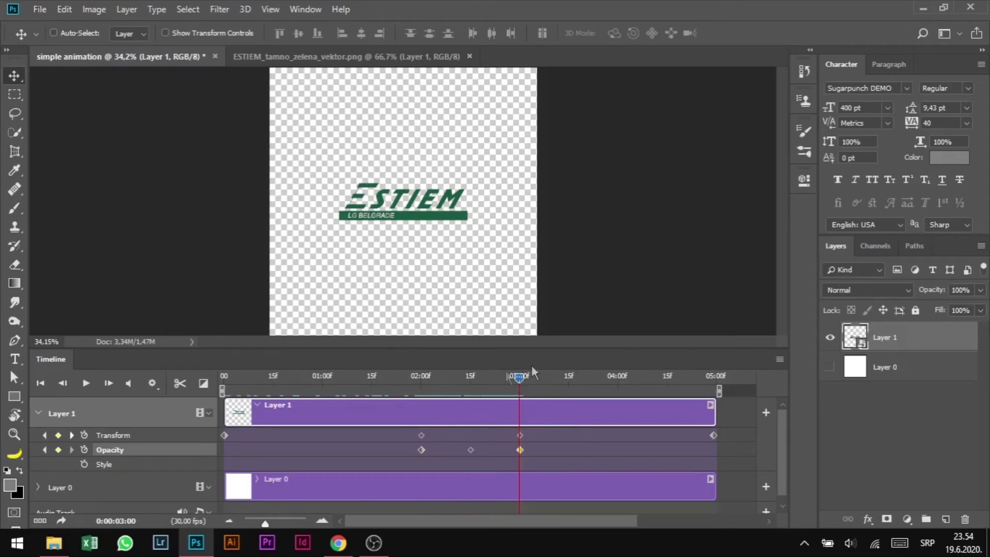
# Step: Play the full logo animation from the start of the timeline and recheck the frames around 2 seconds
pyautogui.moveTo(521, 381); pyautogui.dragTo(213, 414)
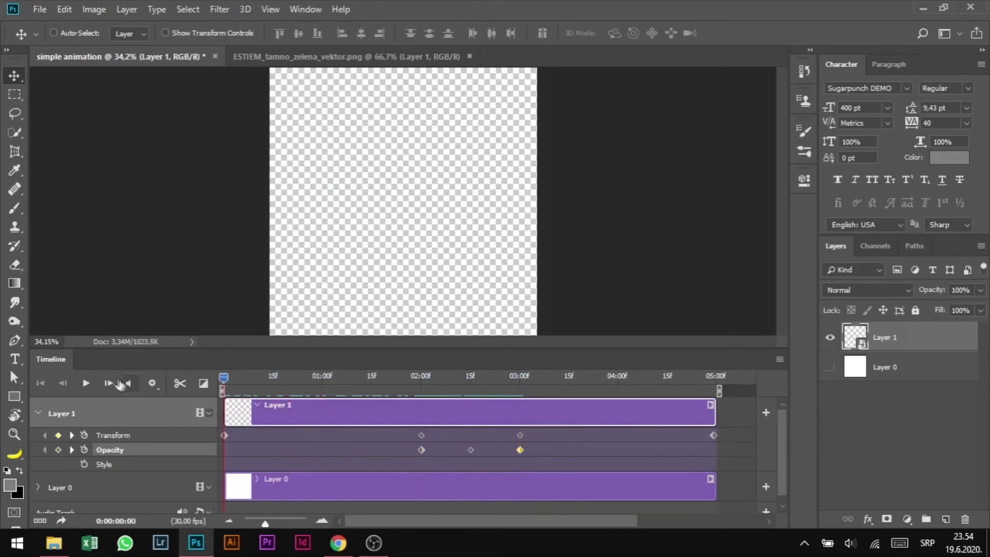
pyautogui.click(87, 384)
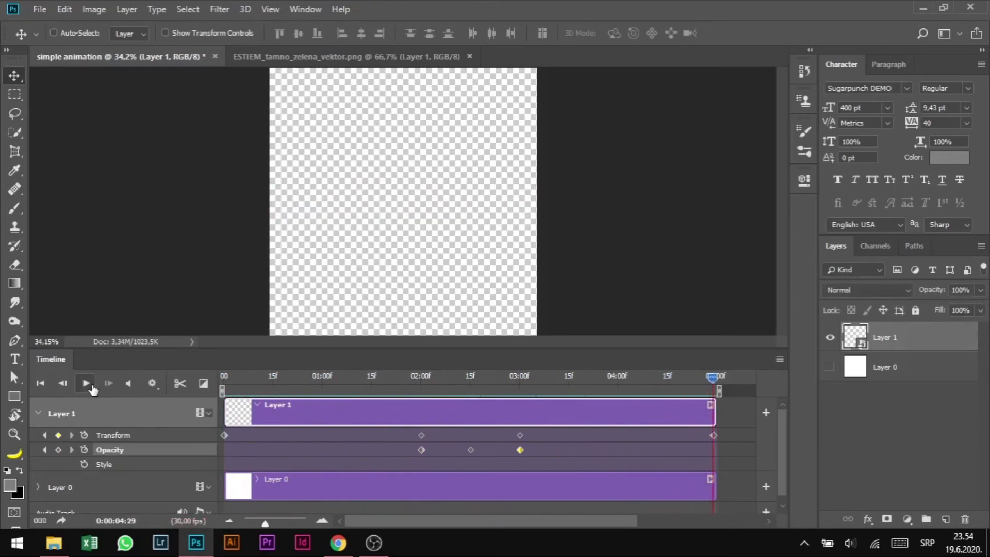
pyautogui.moveTo(709, 378); pyautogui.dragTo(422, 412)
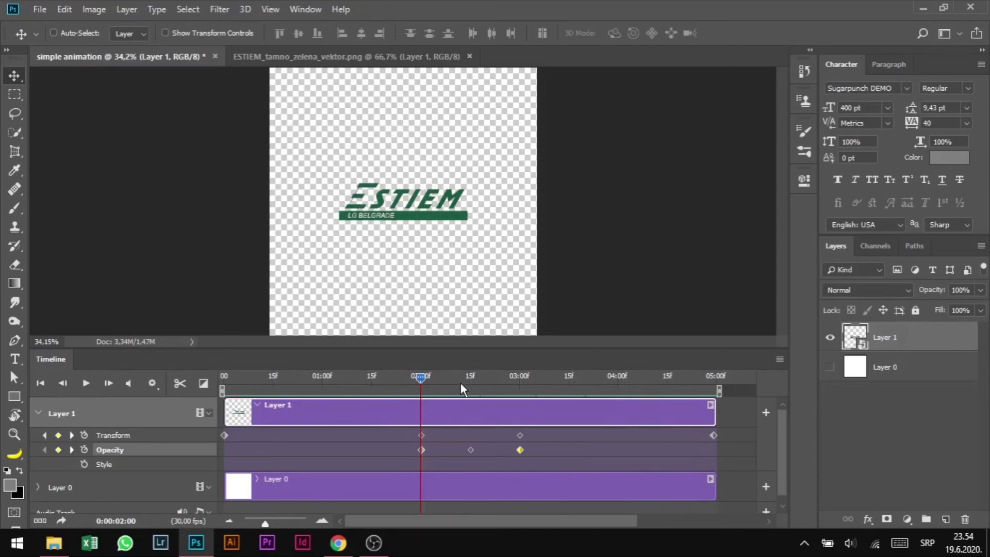
pyautogui.scroll(-1, 464, 237)
pyautogui.moveTo(413, 374)
pyautogui.mouseDown()
pyautogui.moveTo(221, 377)
pyautogui.moveTo(427, 377)
pyautogui.mouseUp()
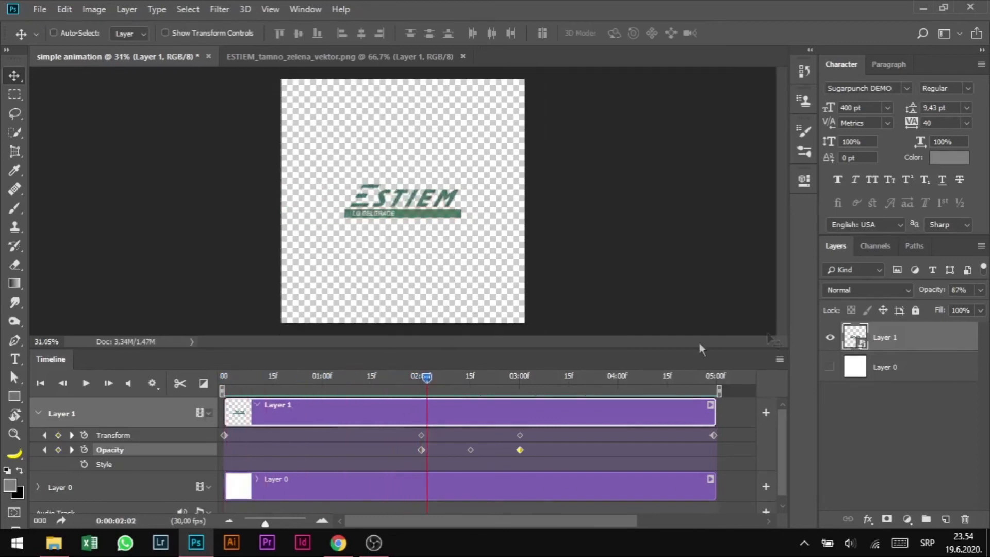
pyautogui.rightClick(896, 342)
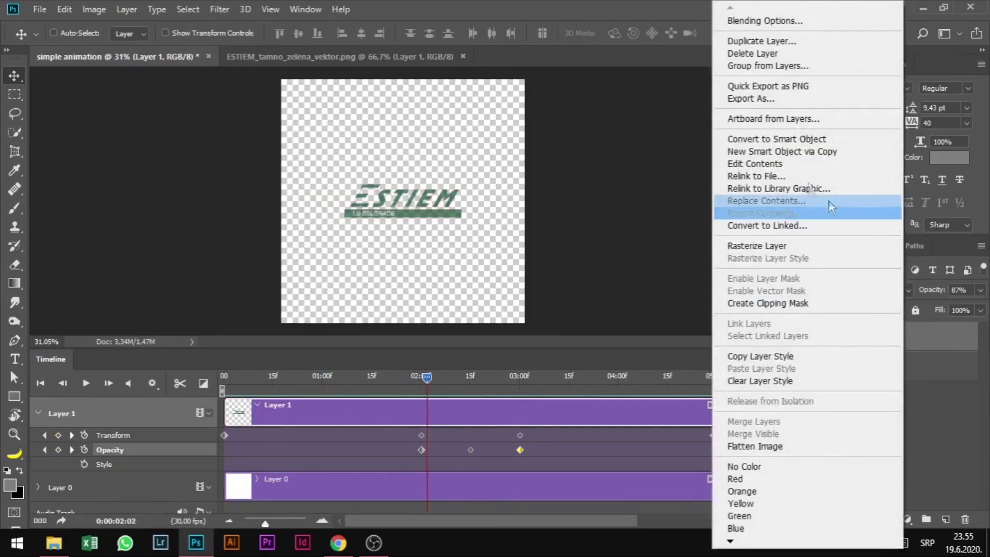
pyautogui.press('Escape')
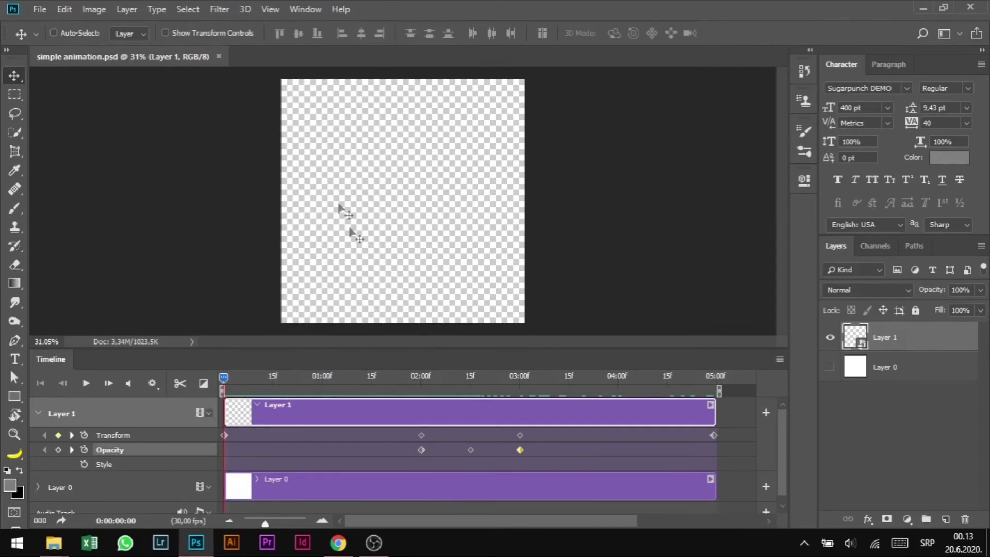
pyautogui.click(39, 9)
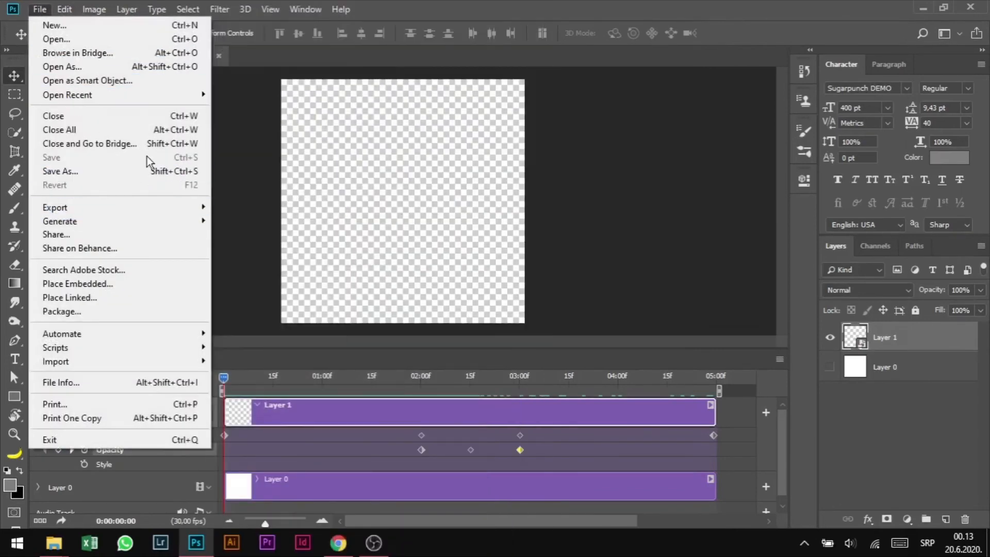
pyautogui.click(277, 165)
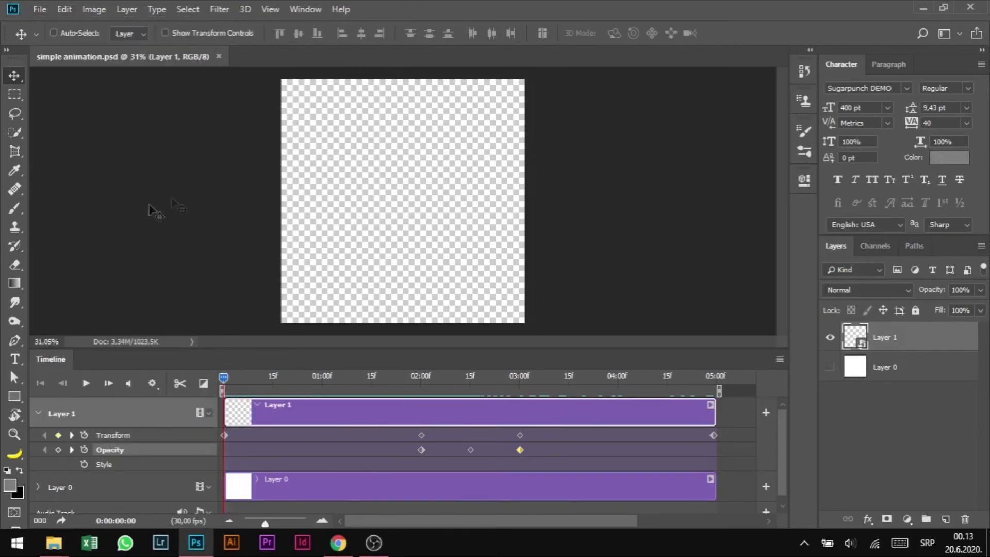
# Step: Export the animation with Save for Web (Legacy), using the GIF 64 Dithered preset
pyautogui.click(40, 9)
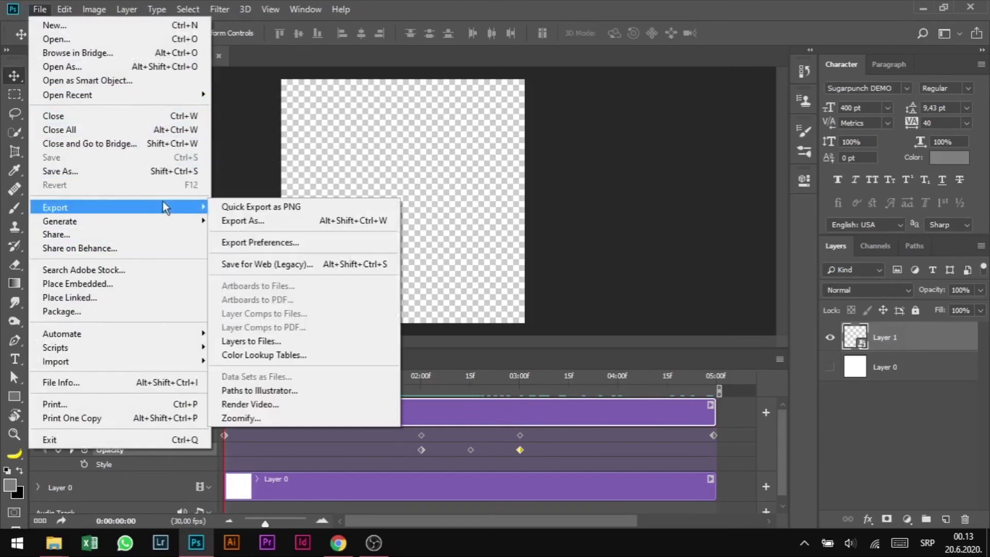
pyautogui.moveTo(172, 206)
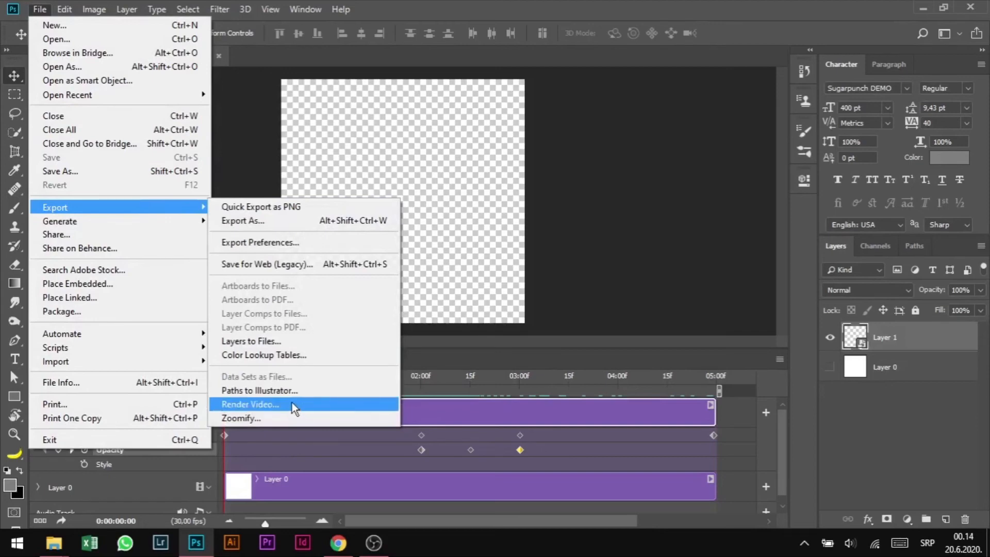
pyautogui.click(276, 265)
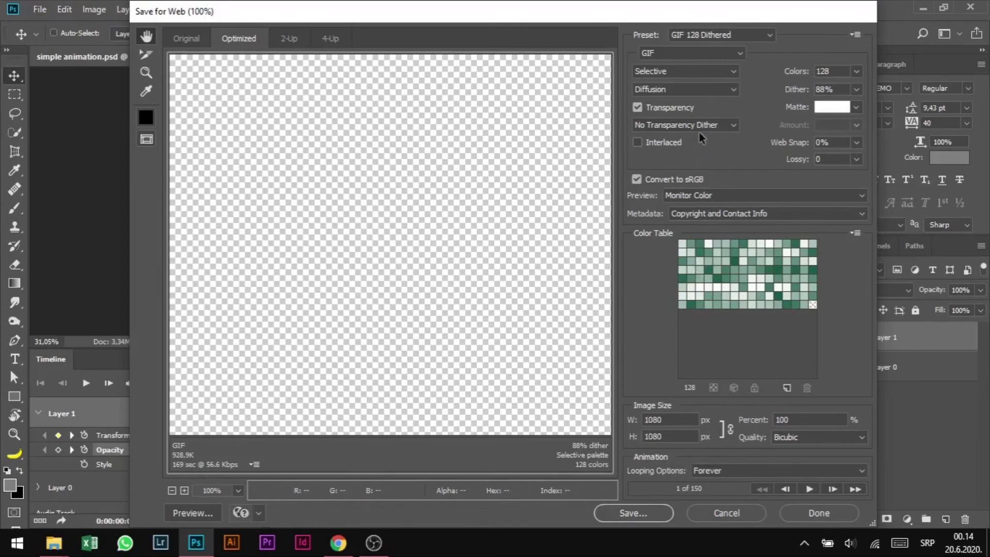
pyautogui.click(769, 37)
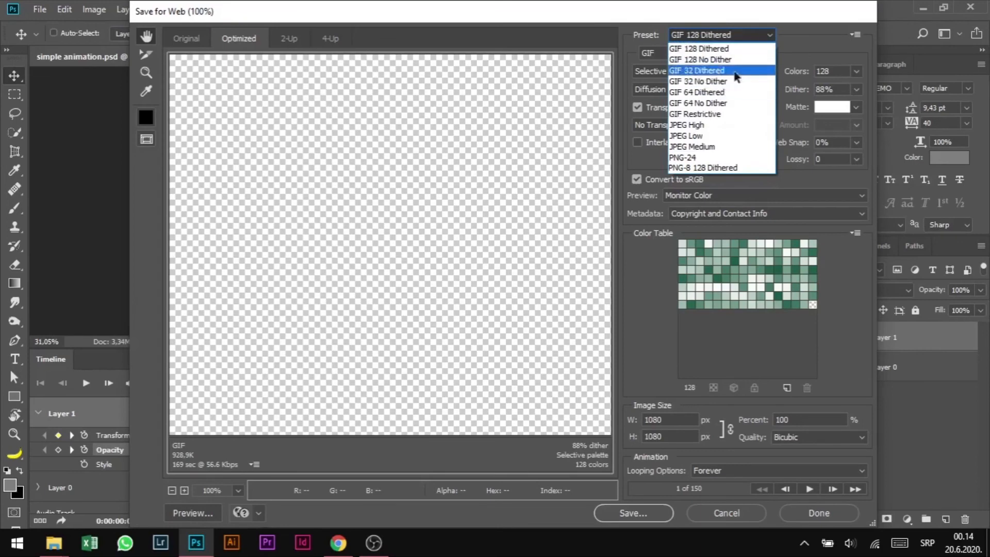
pyautogui.click(716, 92)
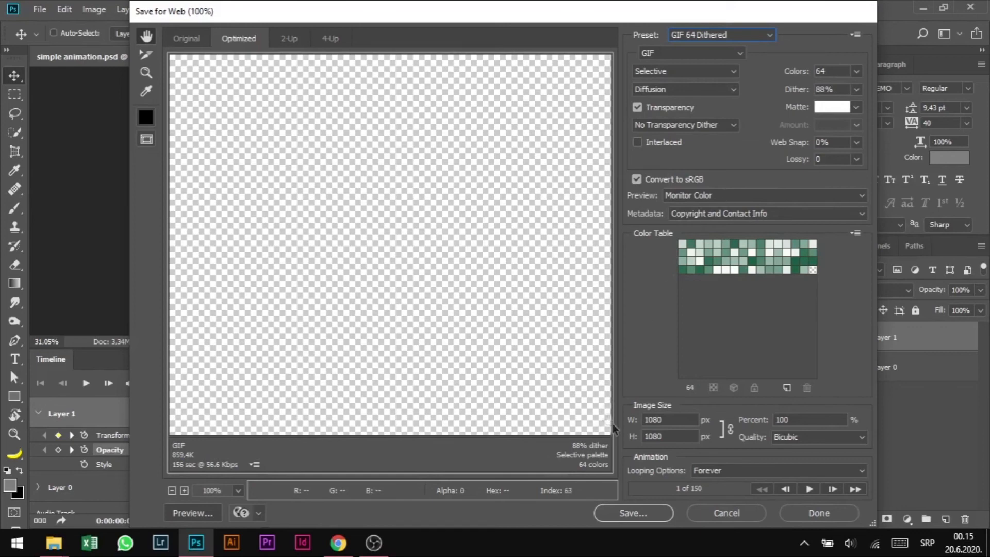
# Step: Start saving the optimized animation to the Desktop, with HTML and Images as the format
pyautogui.click(635, 514)
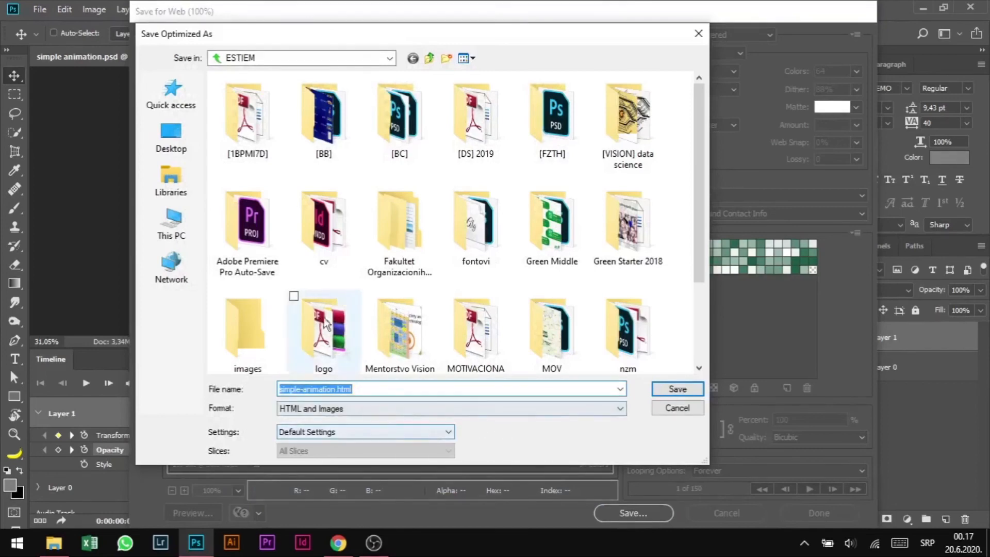
pyautogui.click(170, 132)
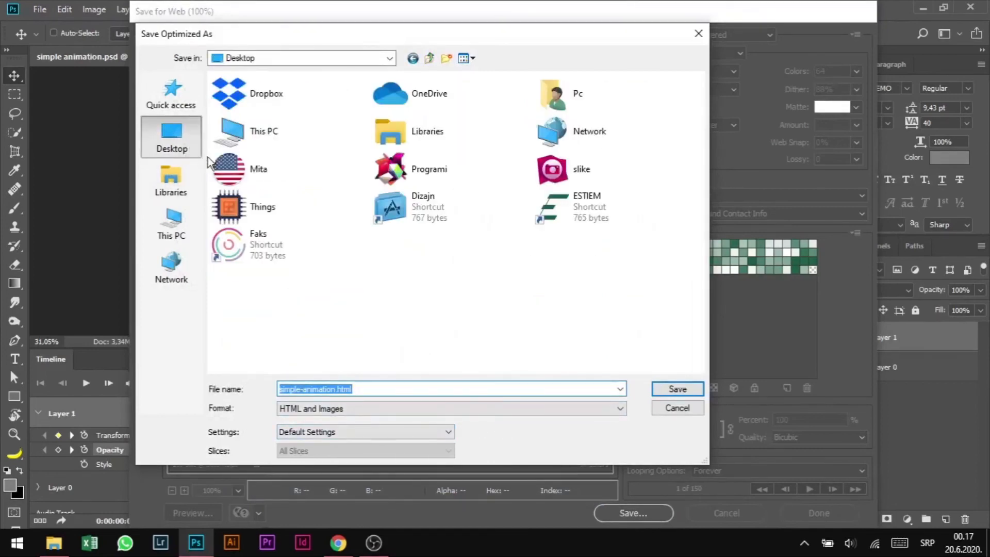
pyautogui.click(358, 410)
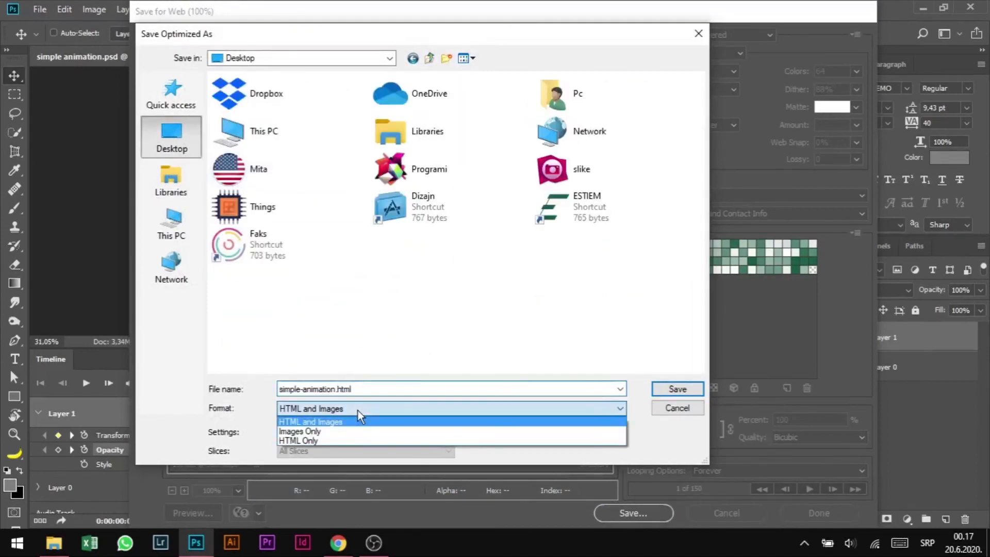
pyautogui.click(352, 423)
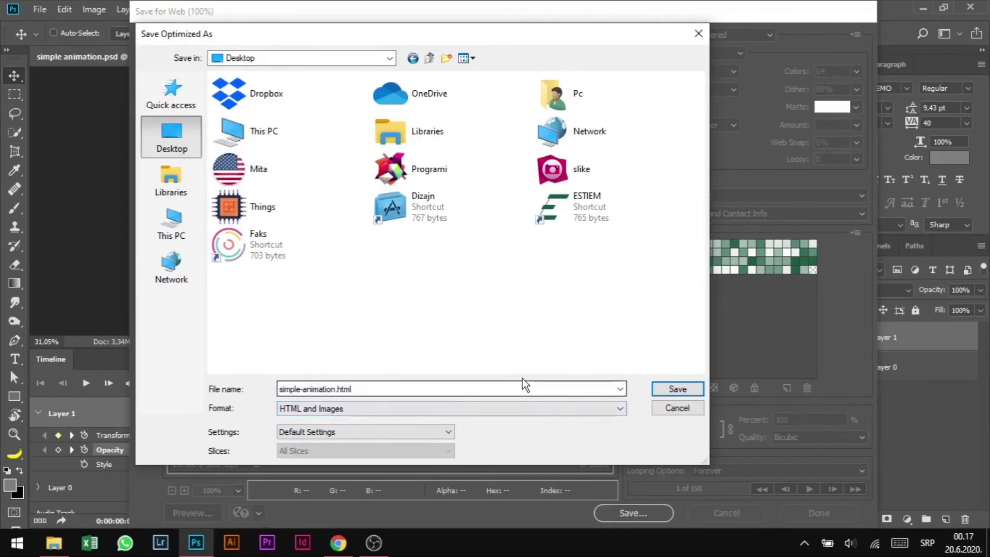
# Step: Shorten the output file name to animation.html and save the export
pyautogui.click(336, 388)
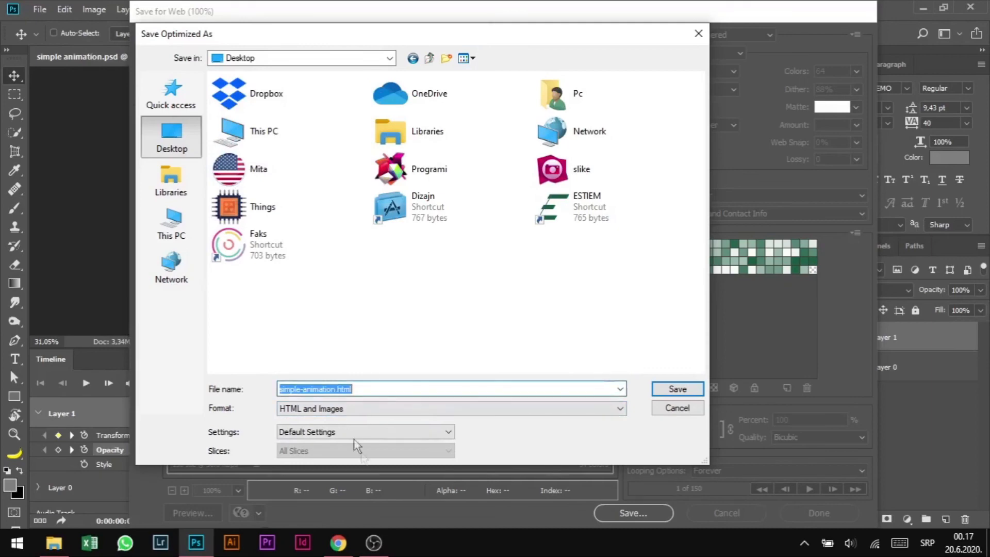
pyautogui.click(327, 391)
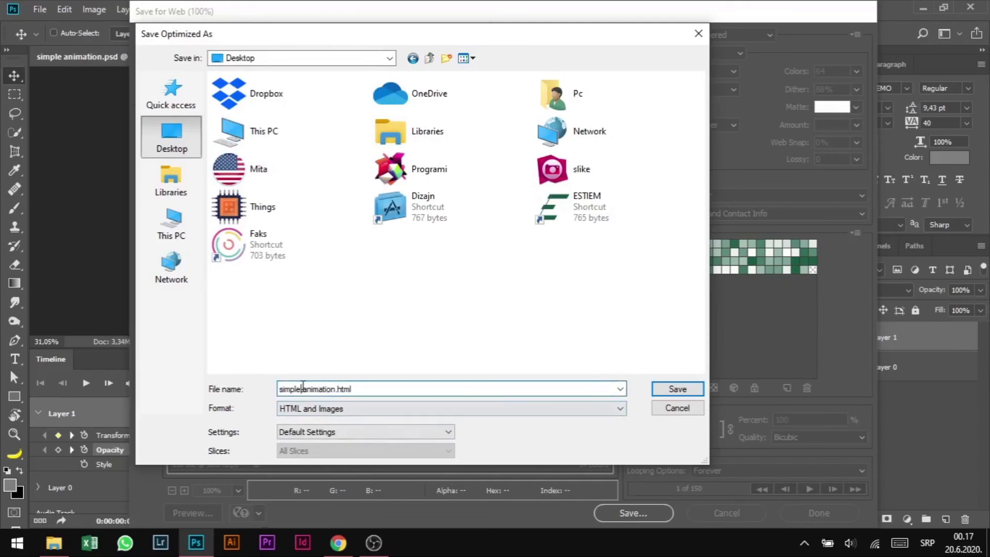
pyautogui.press('BackSpace')
pyautogui.press('BackSpace')
pyautogui.press('BackSpace')
pyautogui.press('BackSpace')
pyautogui.press('BackSpace')
pyautogui.press('BackSpace')
pyautogui.press('BackSpace')
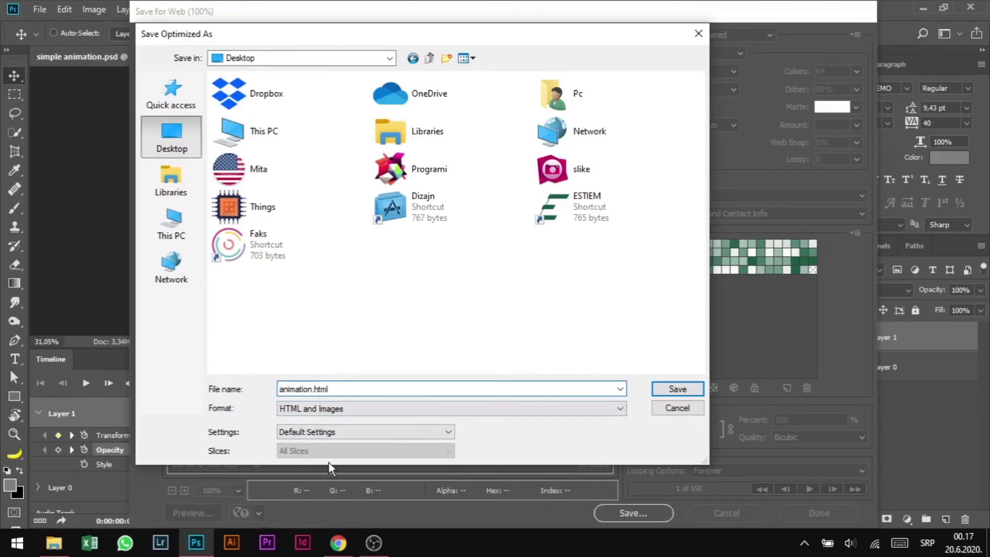
pyautogui.click(691, 388)
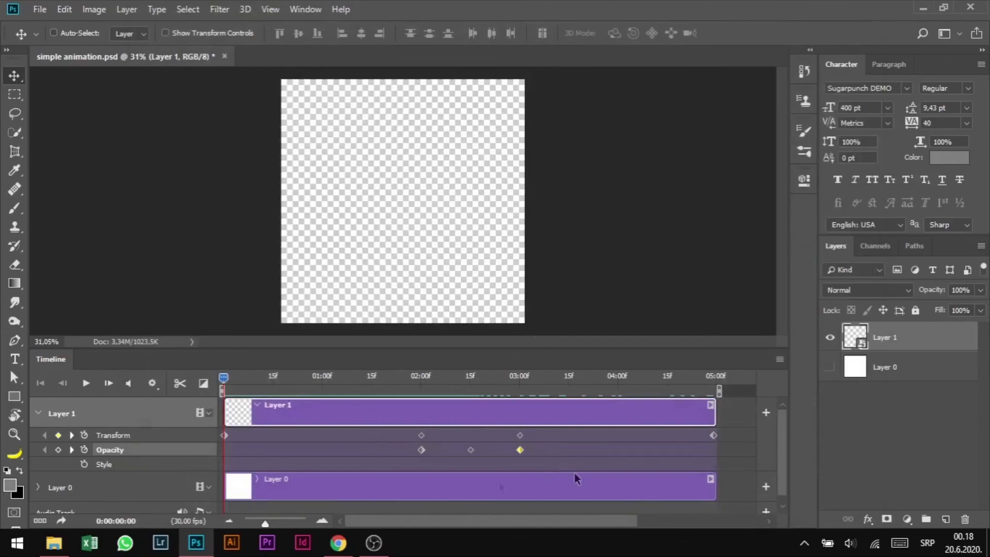
# Step: Show the desktop and move the exported animation.html file down to the area near the images folder
pyautogui.click(989, 543)
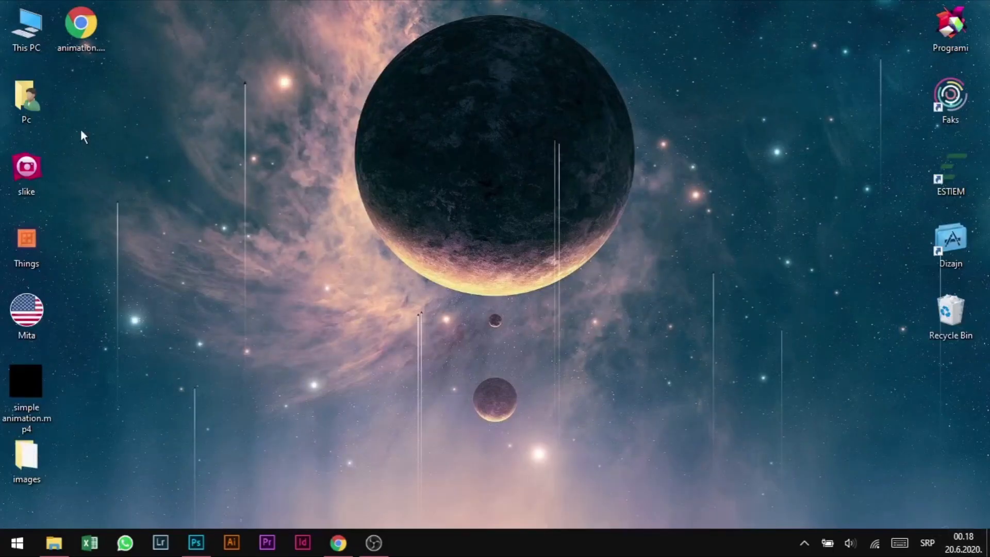
pyautogui.click(83, 21)
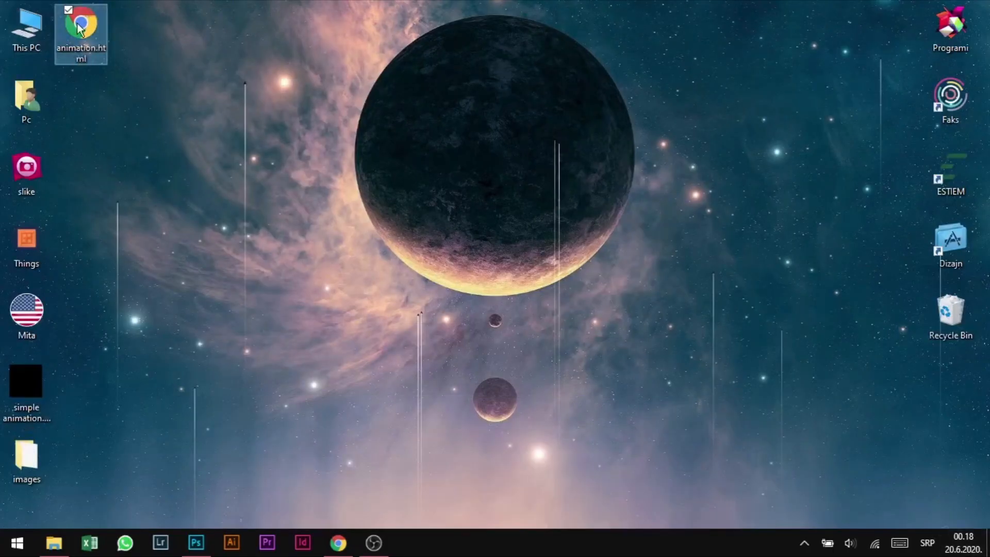
pyautogui.moveTo(83, 14); pyautogui.dragTo(178, 424)
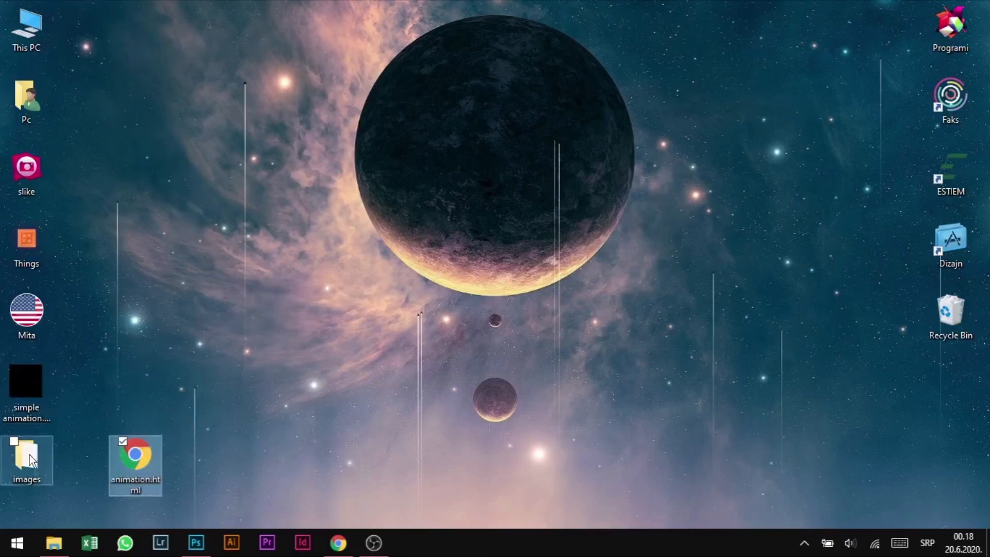
# Step: Open animation.html in Chrome to view the exported animation, and close its page in favour of the GIPHY upload page
pyautogui.moveTo(140, 466); pyautogui.dragTo(391, 4)
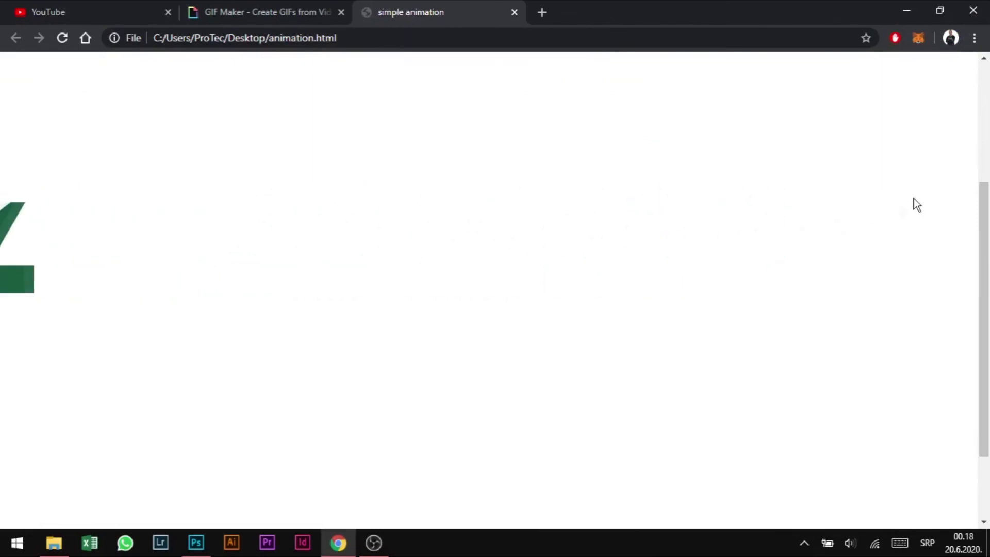
pyautogui.click(233, 8)
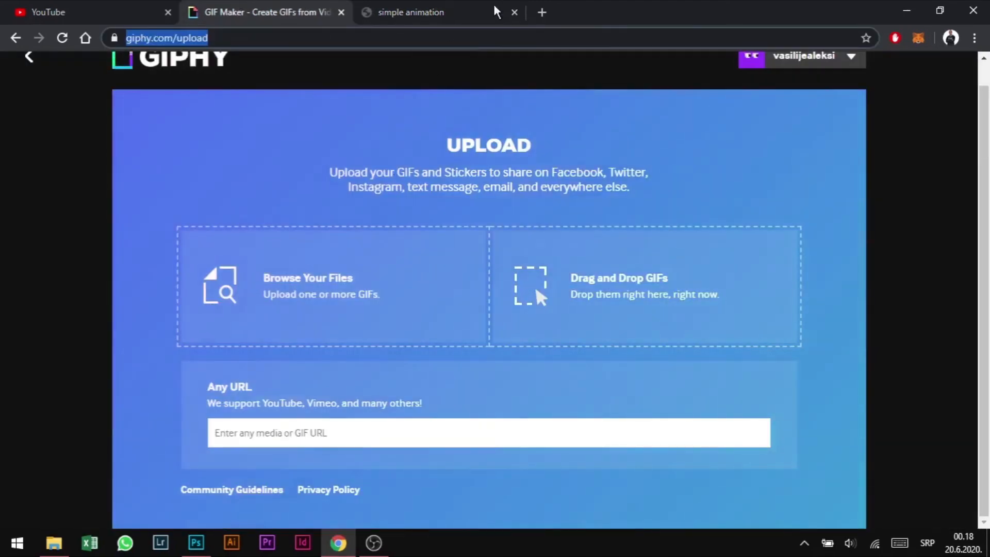
pyautogui.click(514, 12)
pyautogui.scroll(1, 510, 181)
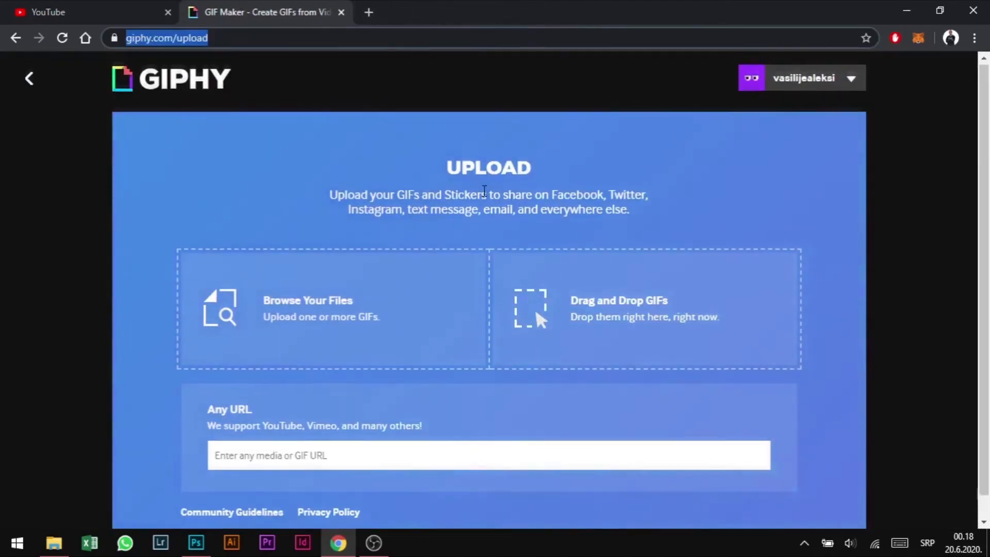
pyautogui.scroll(-1, 485, 190)
pyautogui.scroll(1, 465, 223)
pyautogui.click(244, 39)
pyautogui.moveTo(244, 39); pyautogui.dragTo(132, 38)
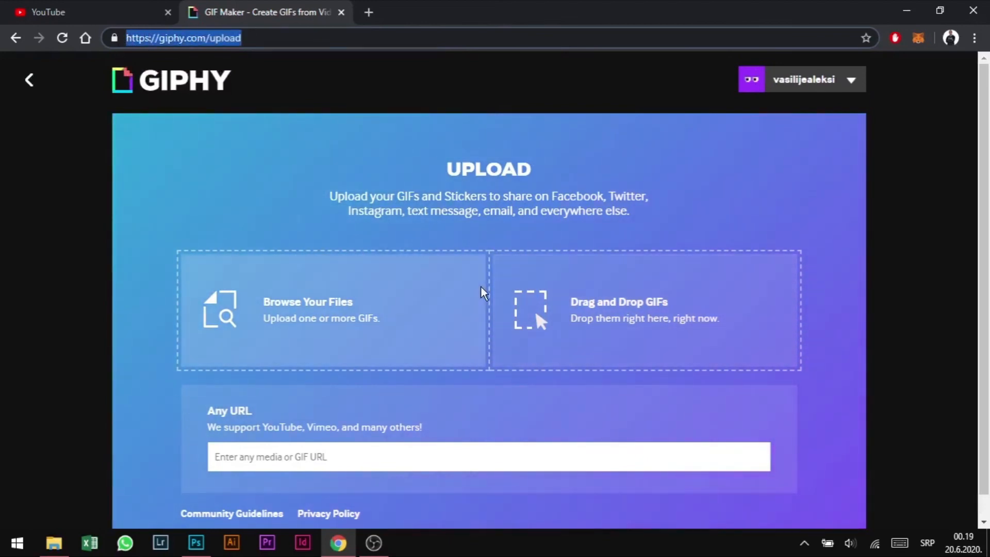
pyautogui.scroll(-1, 490, 257)
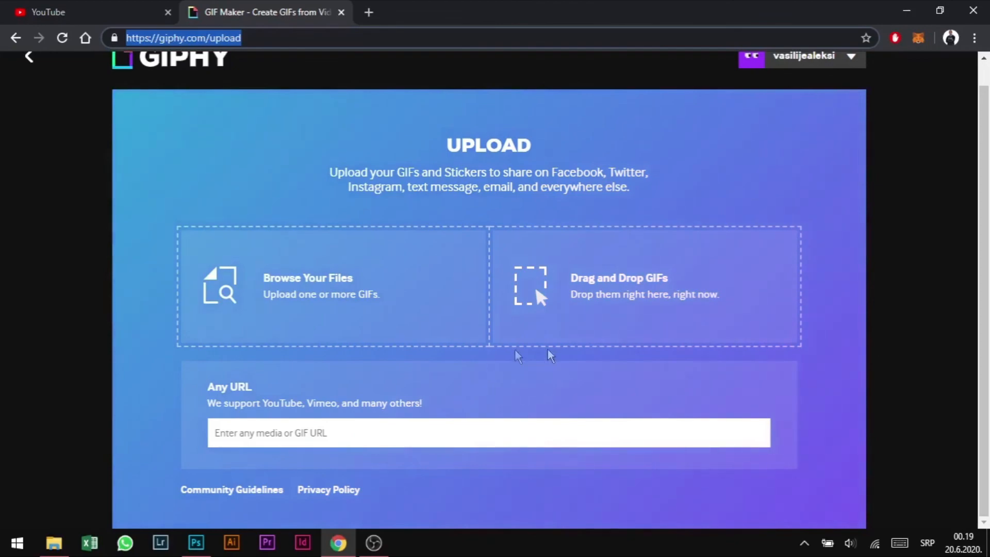
# Step: Return to the desktop and place animation.html directly beside the images folder
pyautogui.click(986, 537)
pyautogui.moveTo(298, 459); pyautogui.dragTo(98, 465)
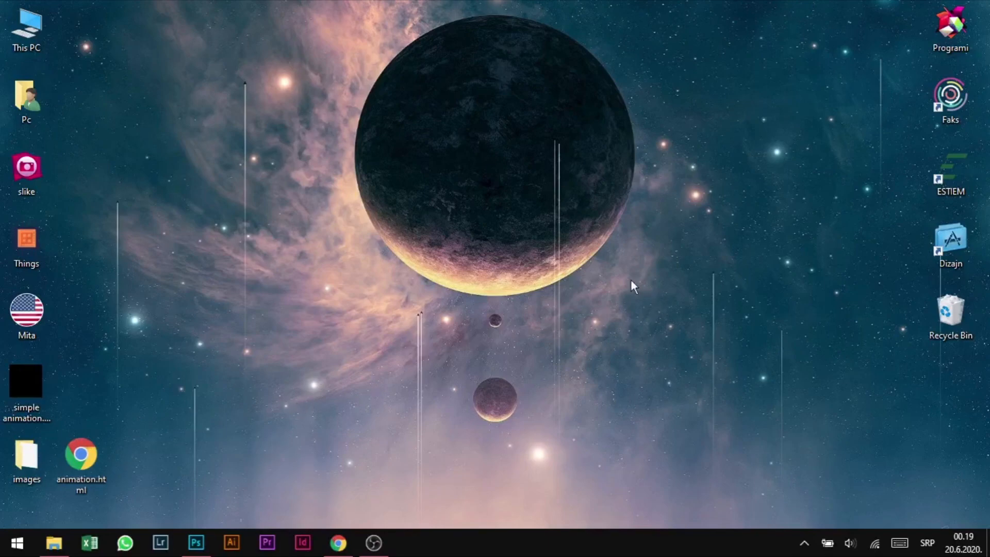